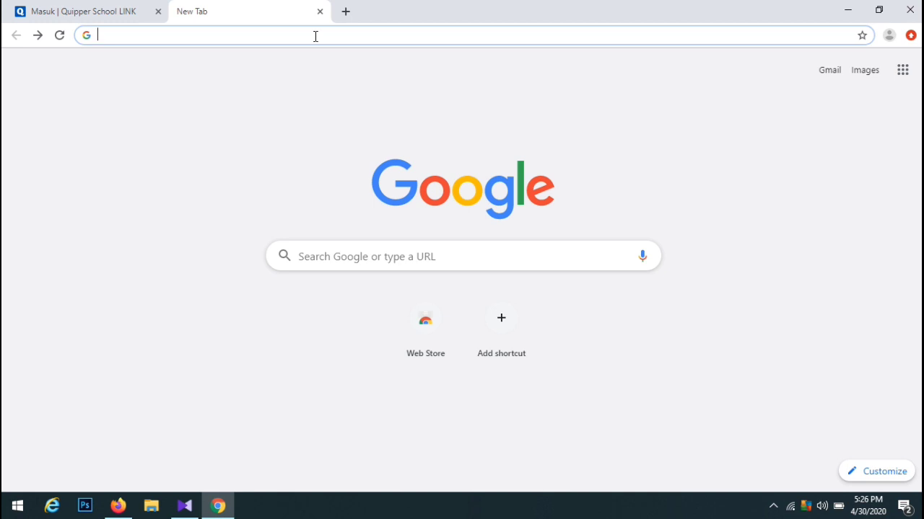
# Search the web for "quipper link" and open the Quipper School LINK sign-in page from the results
pyautogui.click(315, 36)
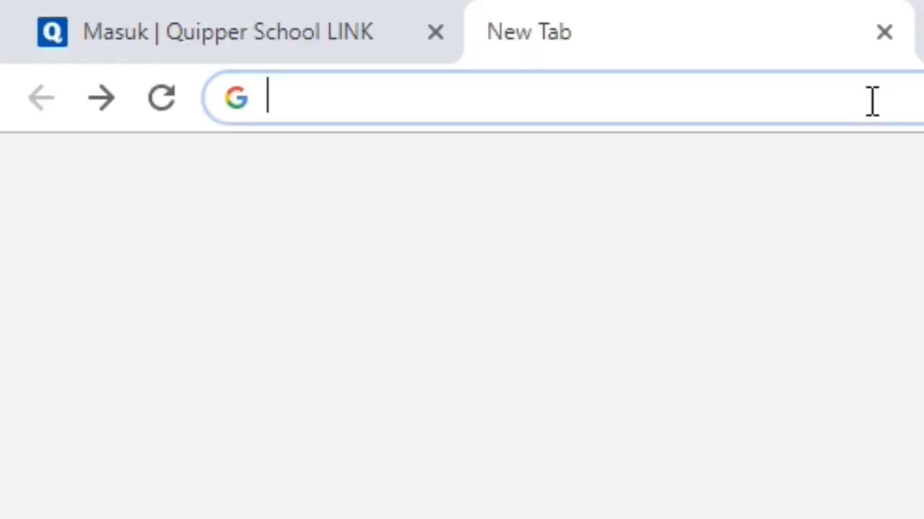
pyautogui.write('quo')
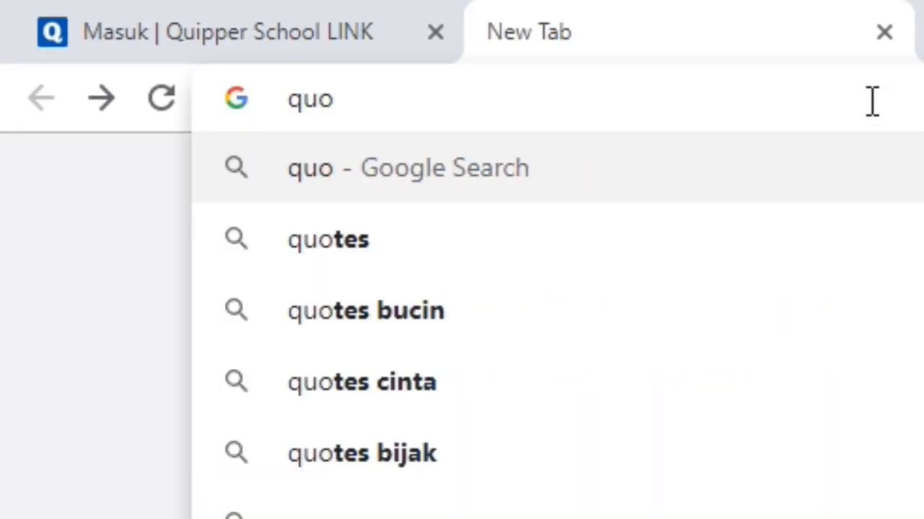
pyautogui.press('BackSpace')
pyautogui.write('ipper ')
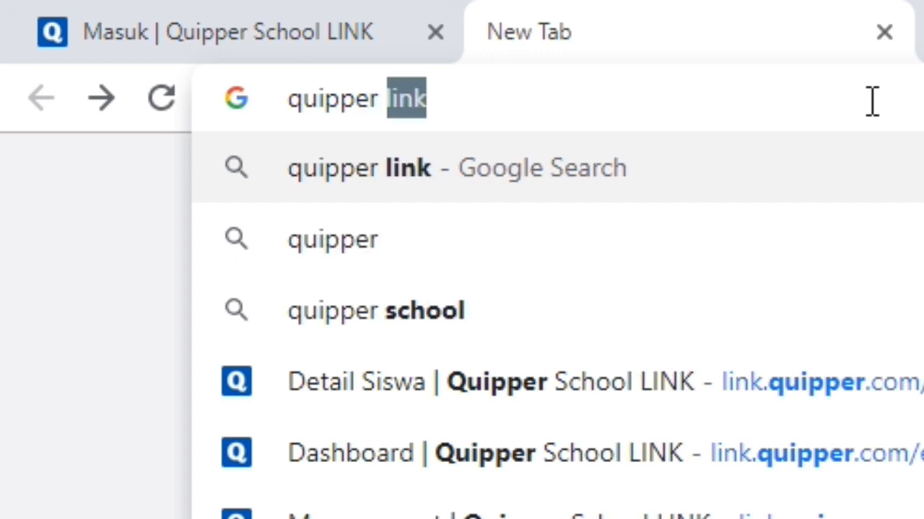
pyautogui.write('link')
pyautogui.press('Return')
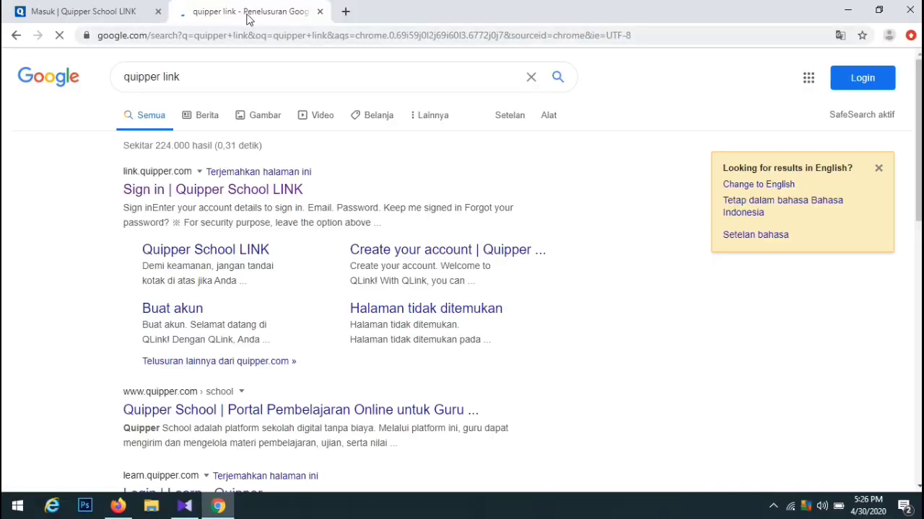
pyautogui.click(208, 194)
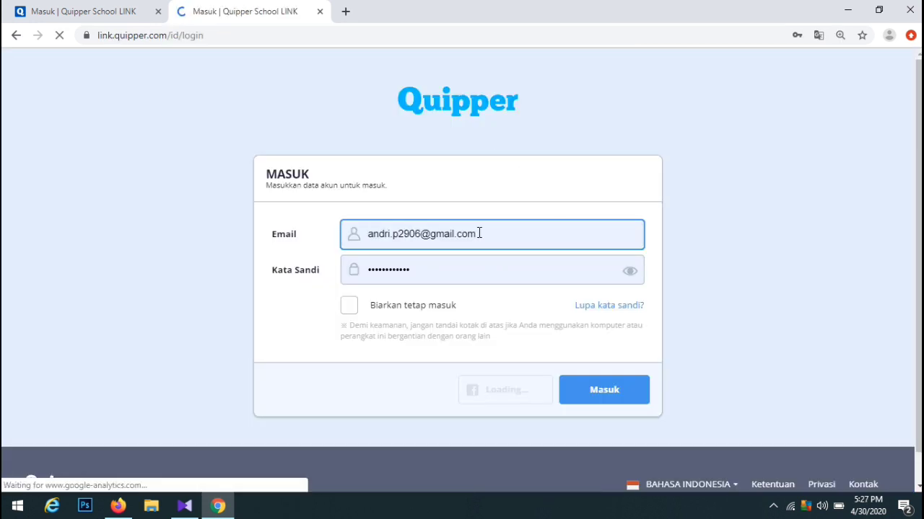
# Sign in with the saved account credentials and look over the dashboard's news, assignment list and student activity
pyautogui.click(479, 233)
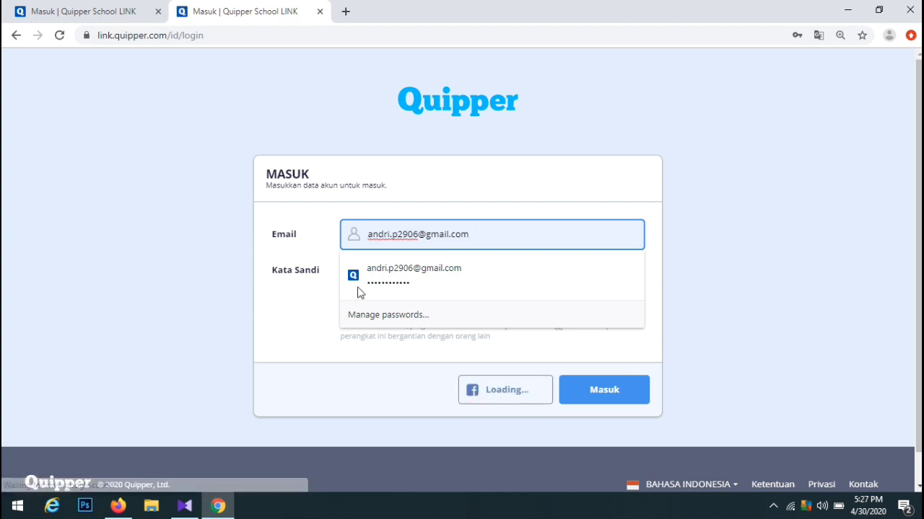
pyautogui.click(606, 396)
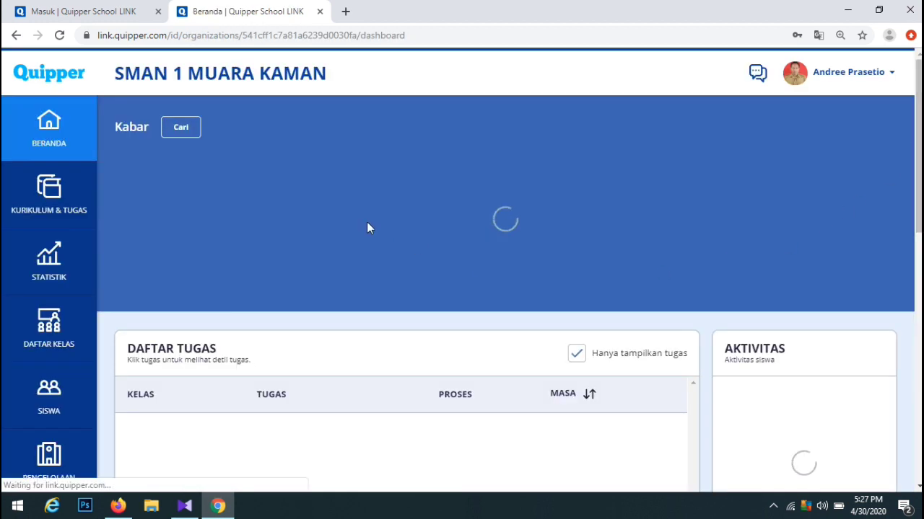
pyautogui.moveTo(918, 151); pyautogui.dragTo(918, 193)
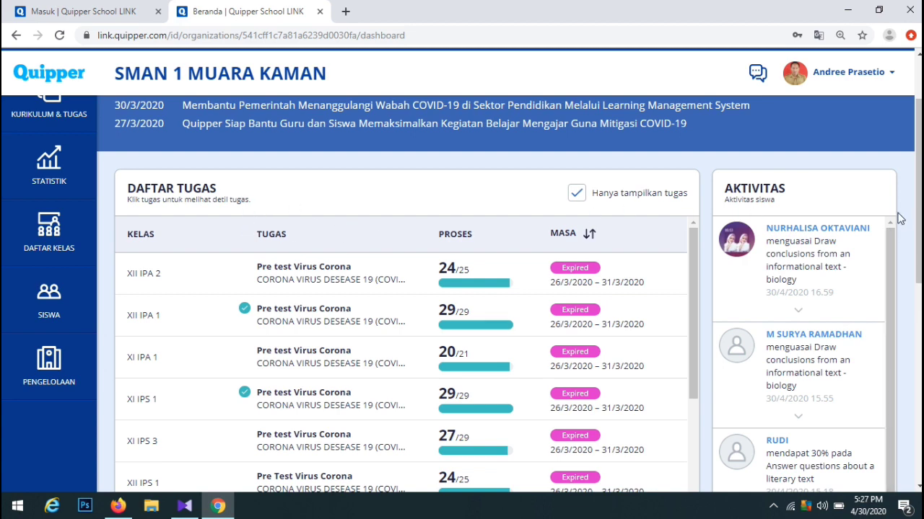
pyautogui.moveTo(915, 238); pyautogui.dragTo(914, 200)
pyautogui.scroll(6, 57, 231)
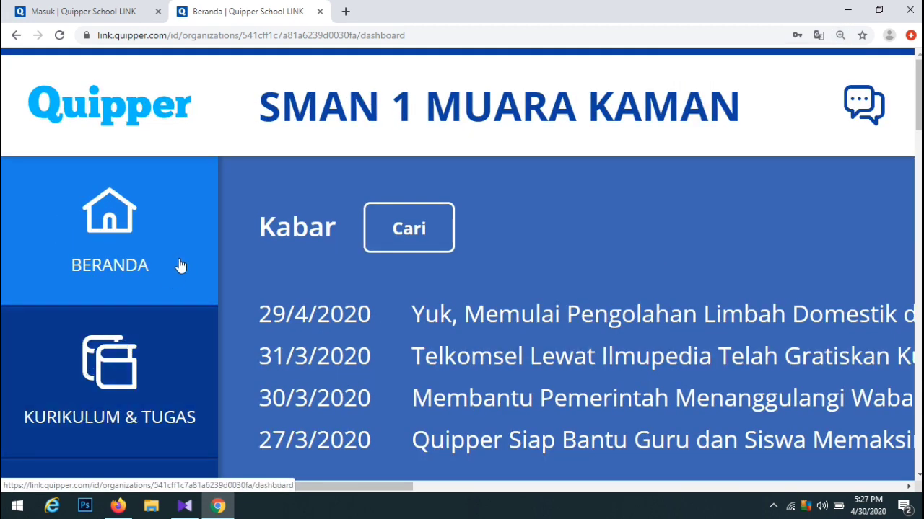
pyautogui.scroll(-3, 206, 243)
pyautogui.scroll(-1, 101, 248)
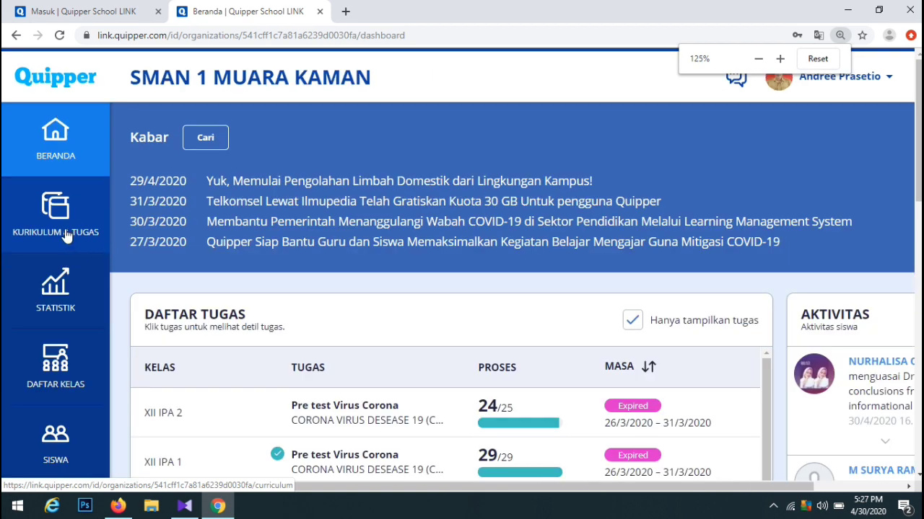
# Open the Kurikulum & Tugas section, view its Tugas and Tes Penilaian pages, and return to the Kurikulum page
pyautogui.click(60, 222)
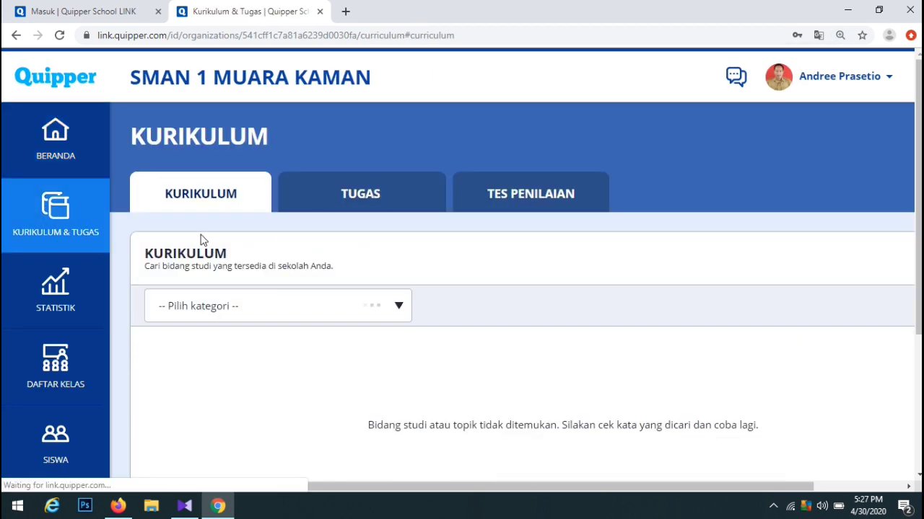
pyautogui.click(351, 200)
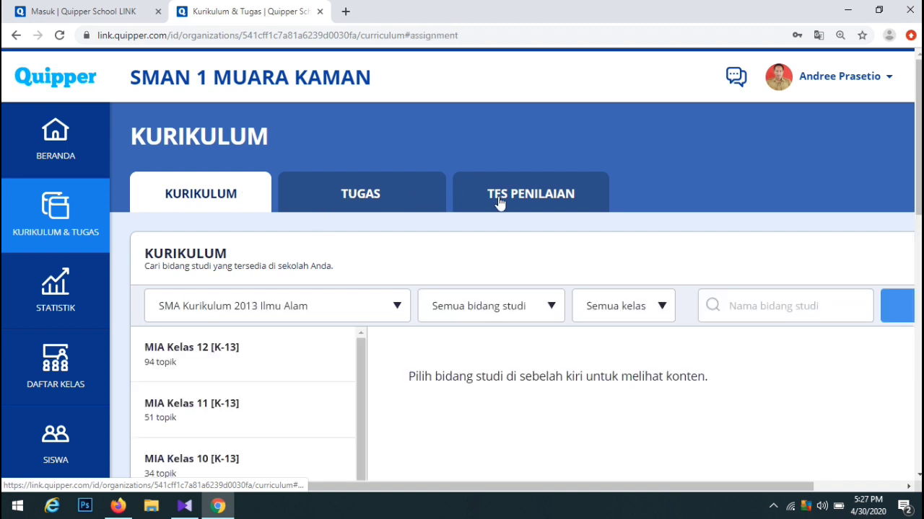
pyautogui.click(532, 192)
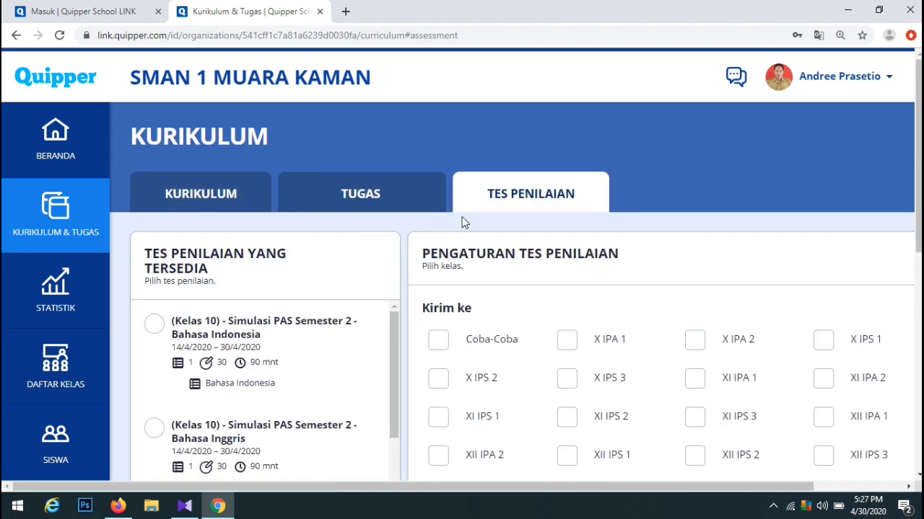
pyautogui.click(325, 208)
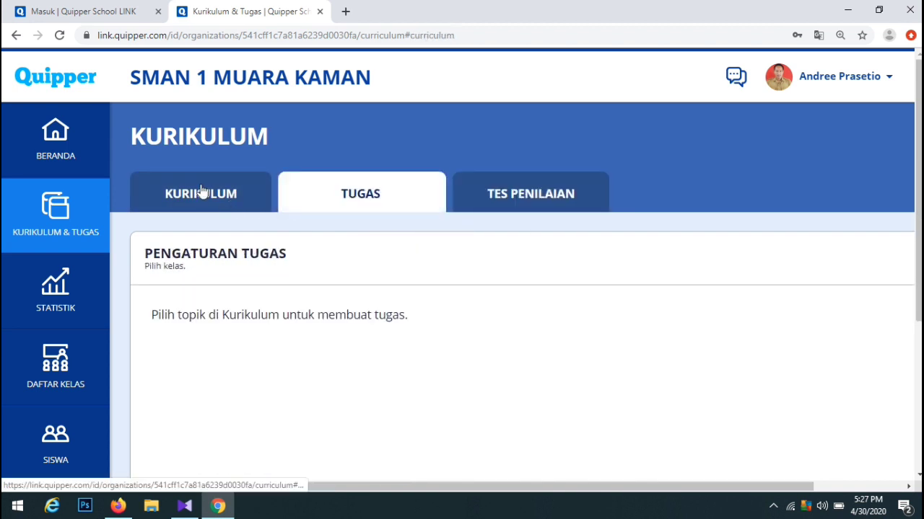
pyautogui.click(203, 191)
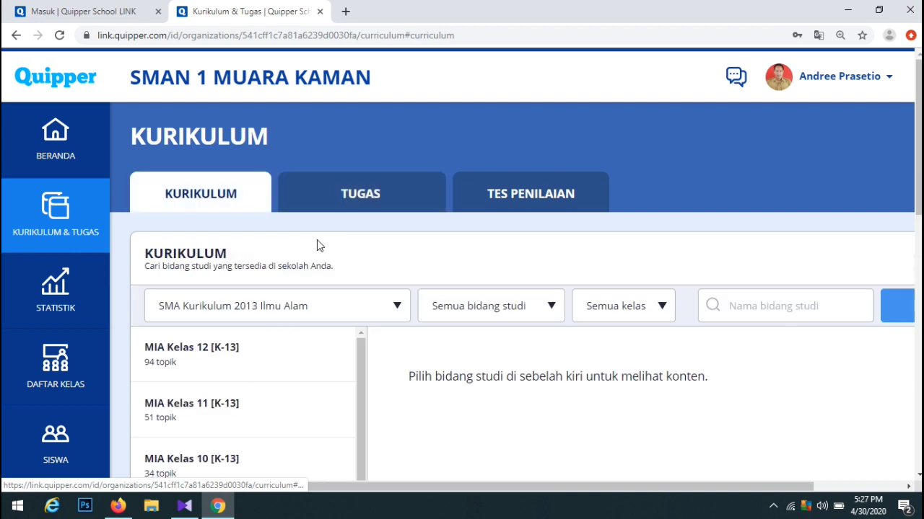
# Set the curriculum category to SMA Kurikulum 2013 Ilmu Sosial
pyautogui.click(398, 309)
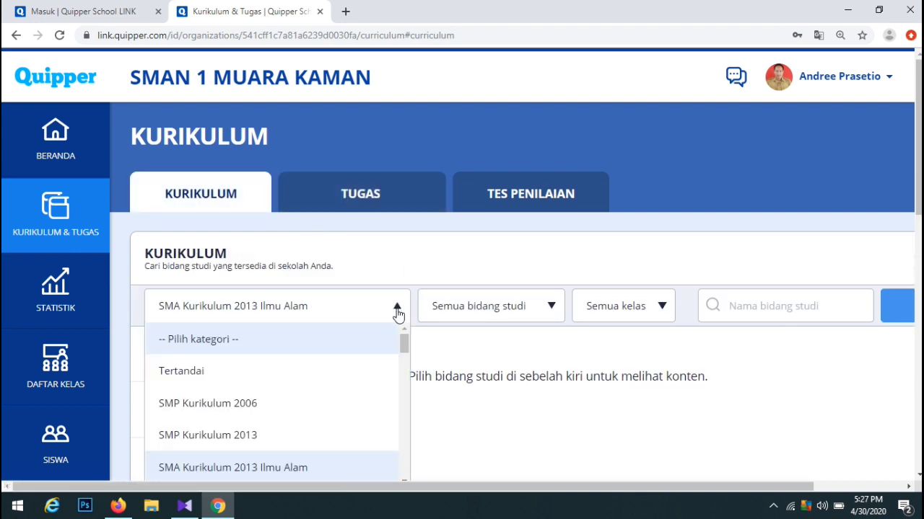
pyautogui.moveTo(404, 344); pyautogui.dragTo(407, 358)
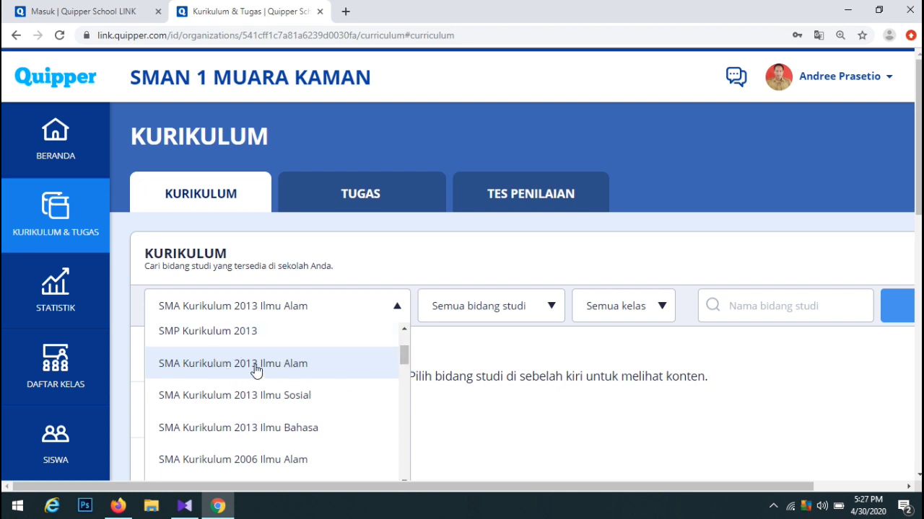
pyautogui.click(210, 405)
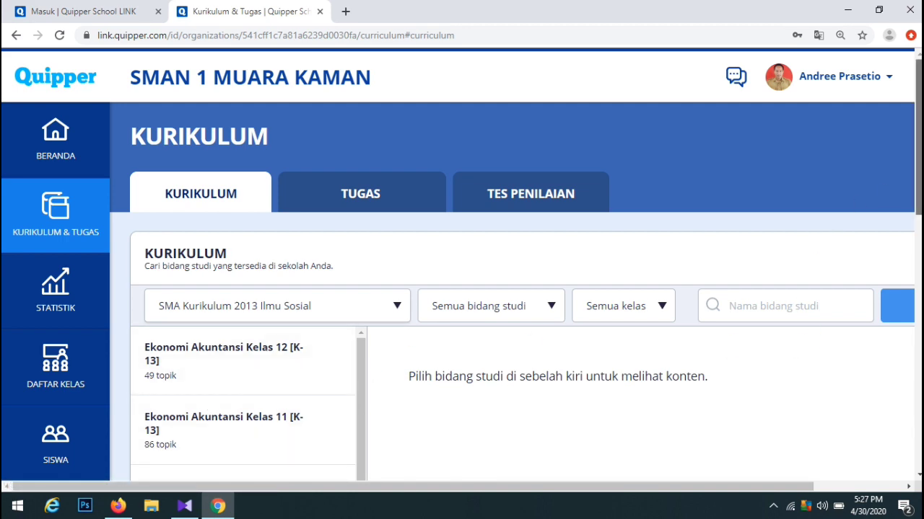
# View the modules of Sejarah Indonesia Kelas 12 [K-13] in the subject list and collapse the subject again
pyautogui.scroll(-1, 919, 173)
pyautogui.scroll(-1, 919, 174)
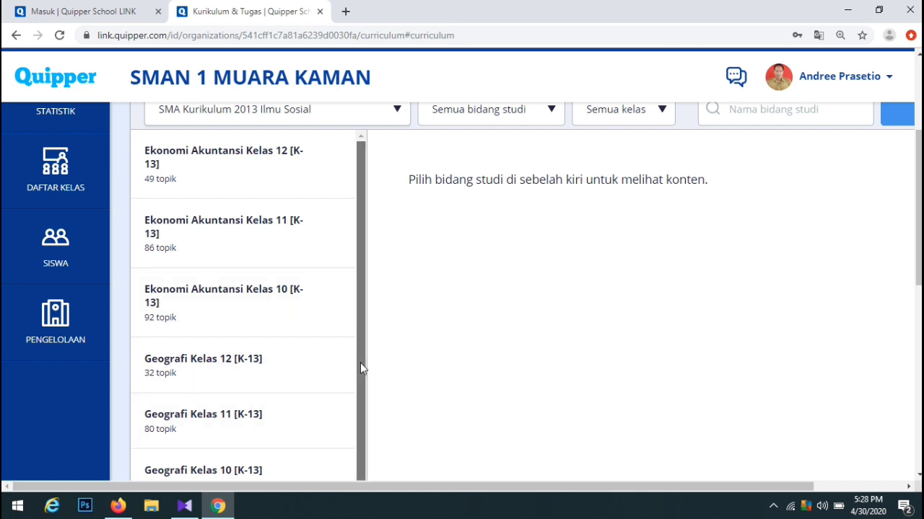
pyautogui.moveTo(360, 363); pyautogui.dragTo(359, 458)
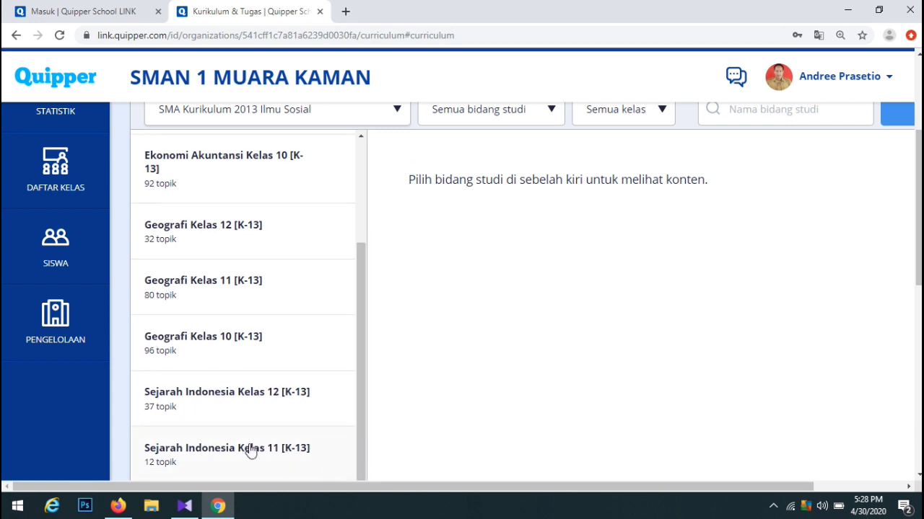
pyautogui.click(174, 403)
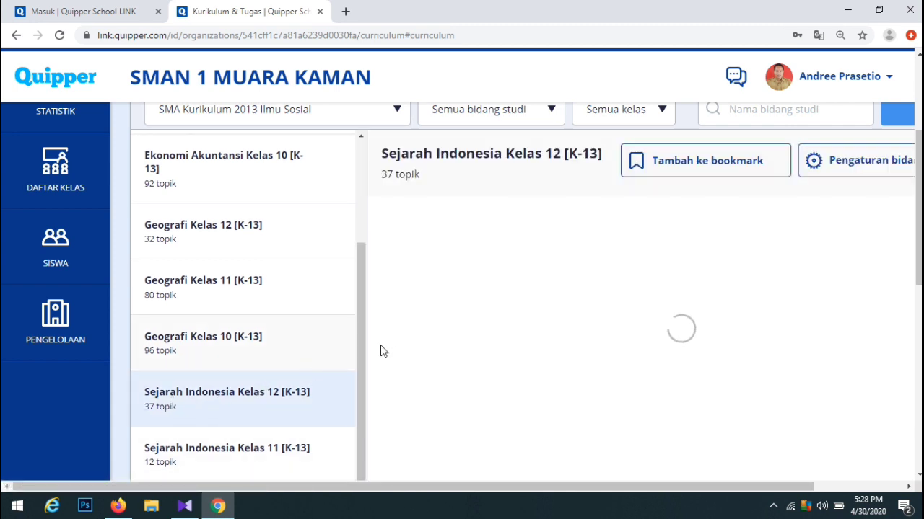
pyautogui.moveTo(363, 303); pyautogui.dragTo(358, 315)
pyautogui.scroll(-3, 350, 378)
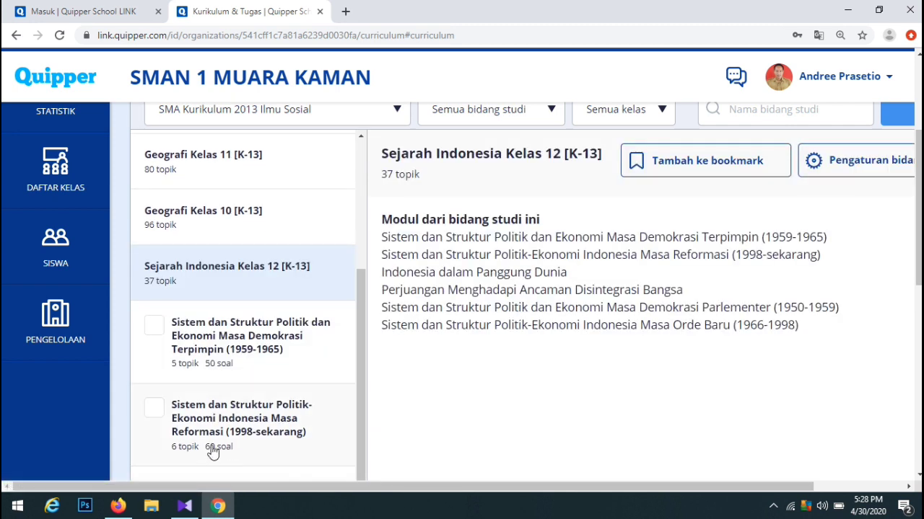
pyautogui.click(216, 285)
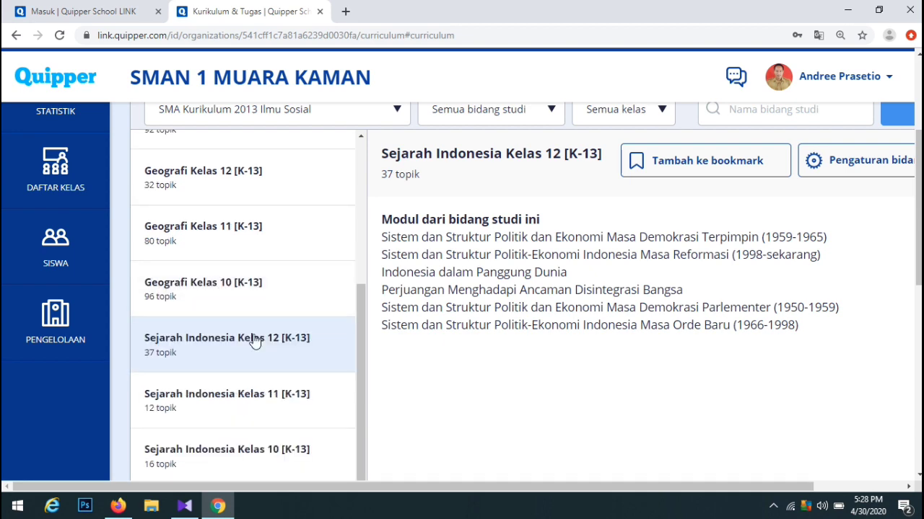
# Expand Sejarah Indonesia Kelas 10 [K-13] and its module Indonesia Zaman Hindu-Buddha: Silang Budaya Lokal dan Global Tahap Awal
pyautogui.click(243, 462)
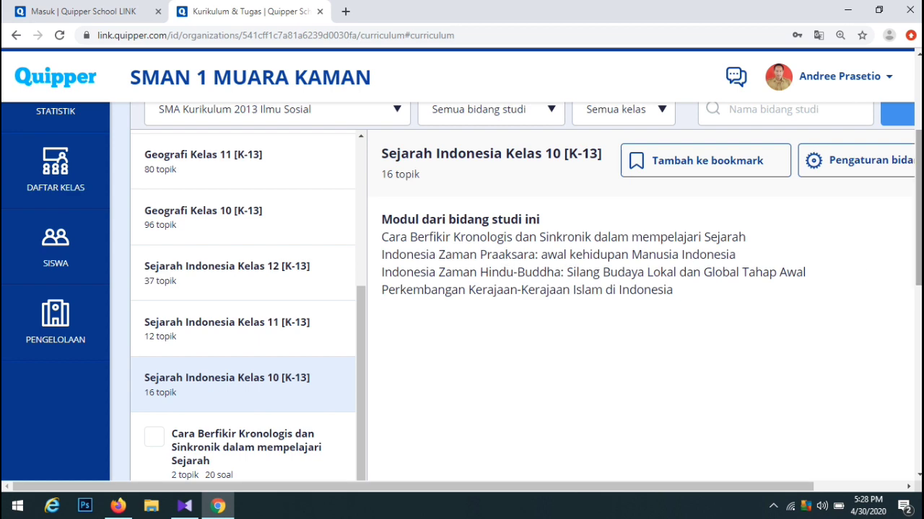
pyautogui.scroll(-3, 752, 266)
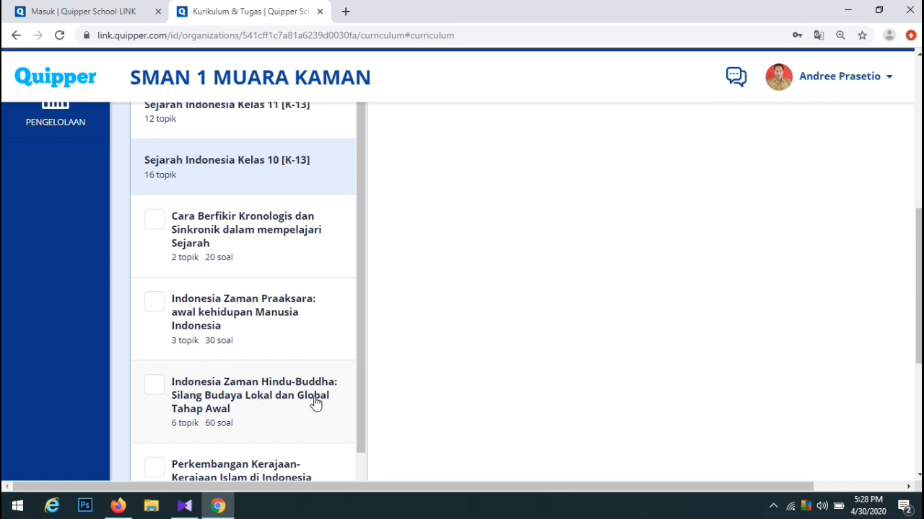
pyautogui.click(243, 391)
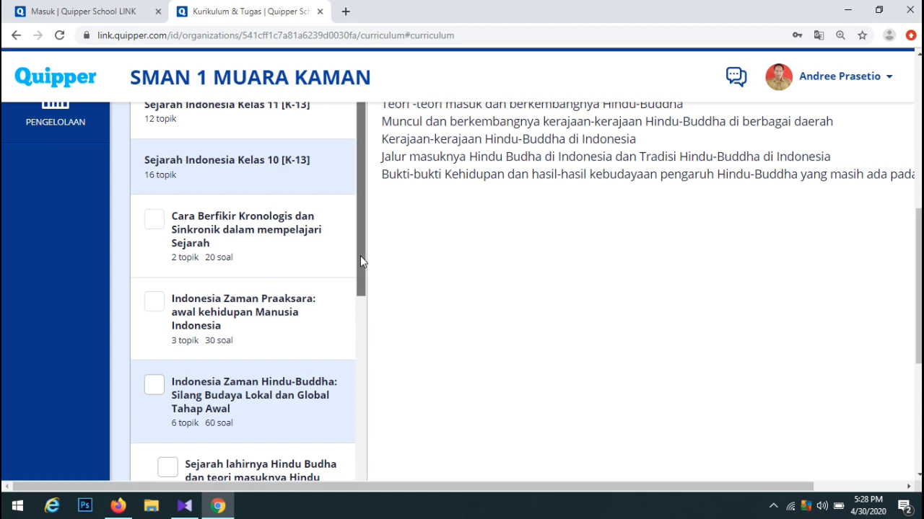
# Select the Hindu-Buddha module's topics on Sejarah lahirnya Hindu Budha and Teori-teori masuk dan berkembangnya Hindu-Buddha for the assignment
pyautogui.moveTo(921, 287); pyautogui.dragTo(919, 265)
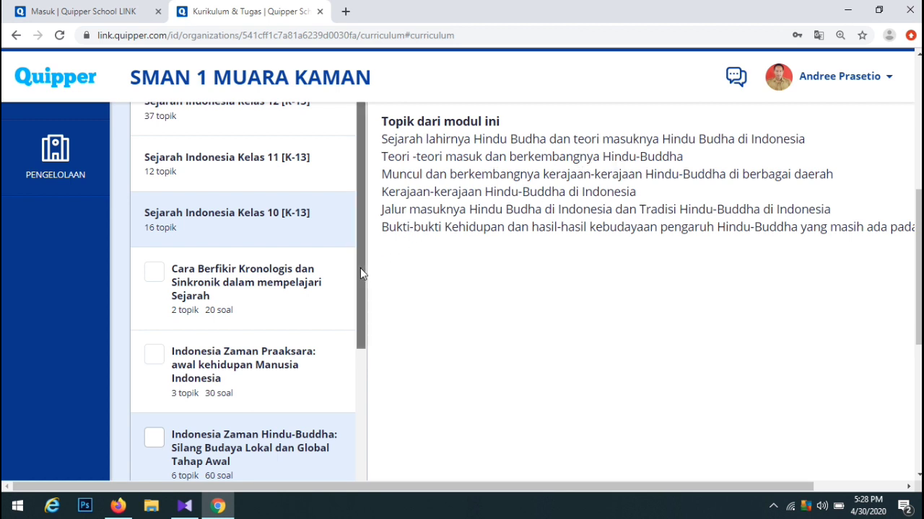
pyautogui.moveTo(363, 269); pyautogui.dragTo(363, 372)
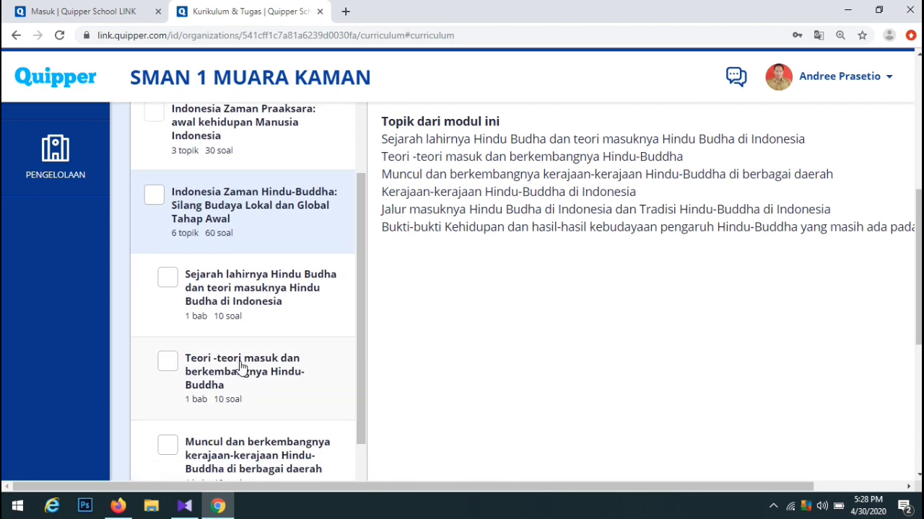
pyautogui.click(167, 280)
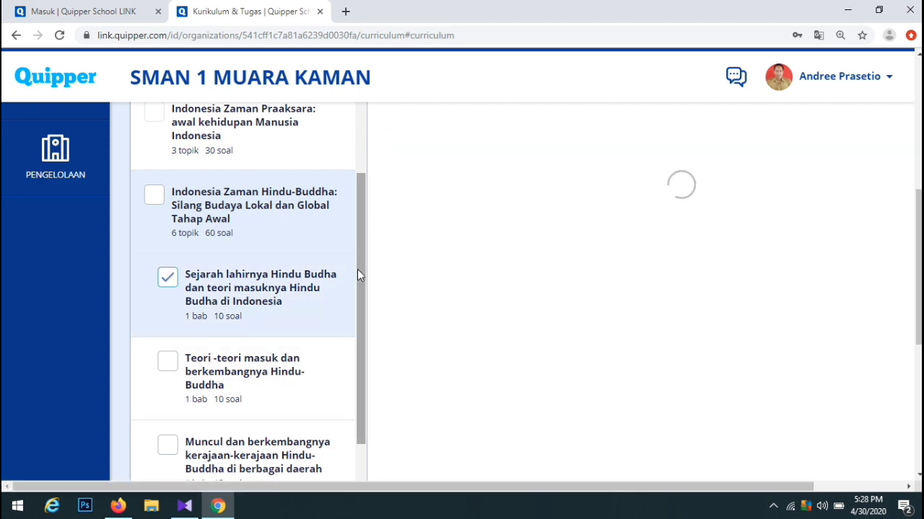
pyautogui.moveTo(357, 269); pyautogui.dragTo(358, 289)
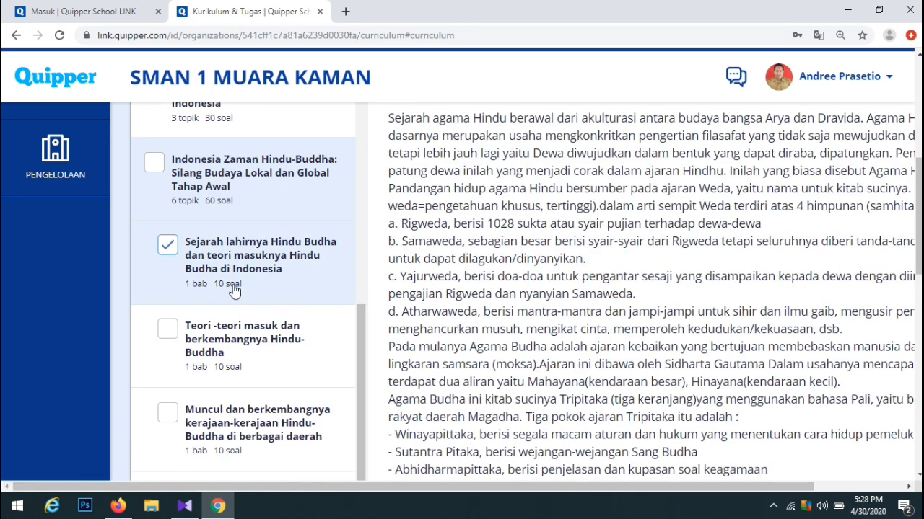
pyautogui.click(165, 330)
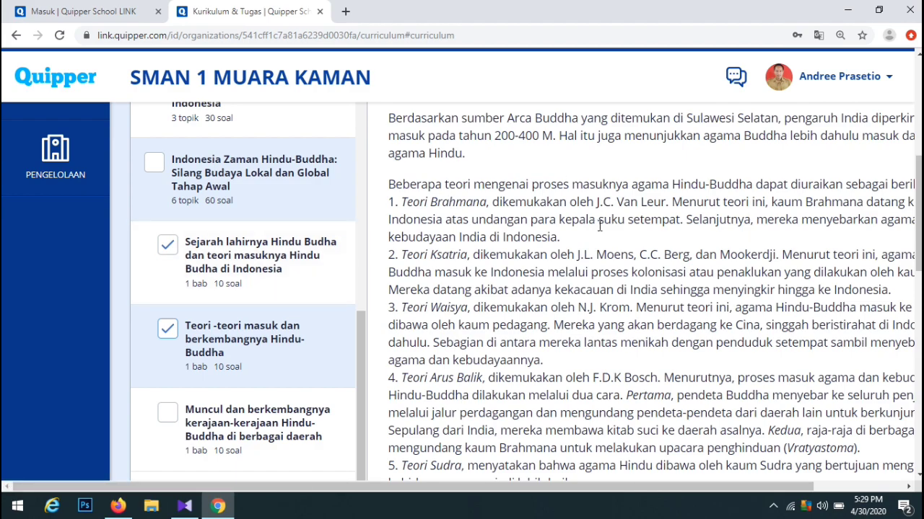
# Create an assignment from the two selected Sejarah Indonesia Kelas 10 topics
pyautogui.moveTo(920, 186); pyautogui.dragTo(894, 411)
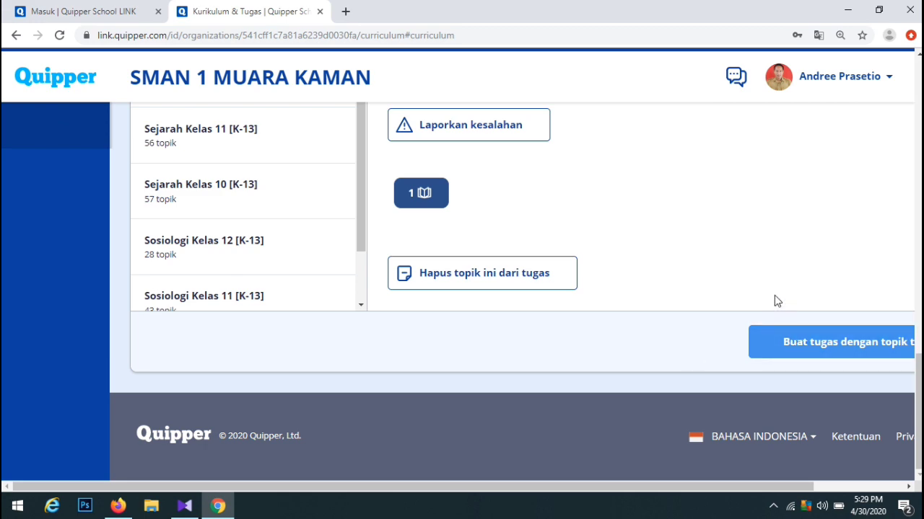
pyautogui.hotkey('ctrl', '-')
pyautogui.hotkey('ctrl', '-')
pyautogui.hotkey('ctrl', '-')
pyautogui.hotkey('ctrl', '-')
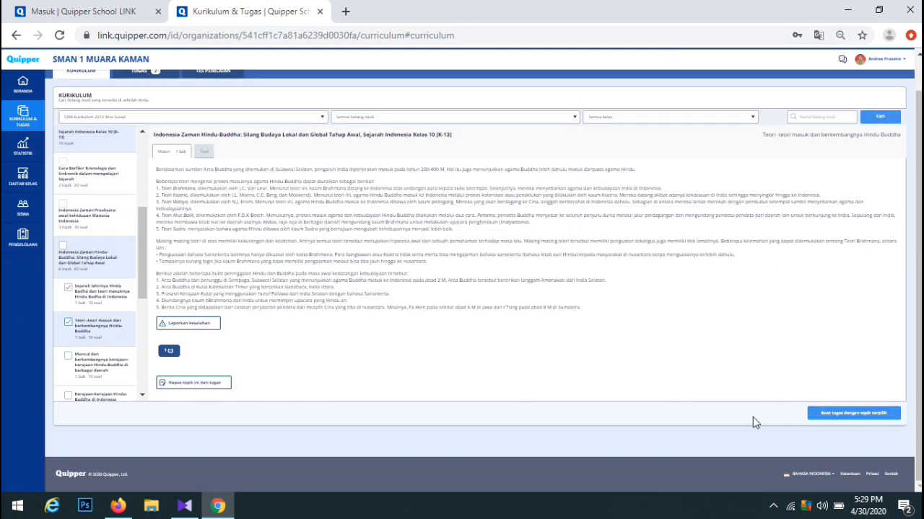
pyautogui.hotkey('ctrl', '+')
pyautogui.hotkey('ctrl', '+')
pyautogui.hotkey('ctrl', '+')
pyautogui.hotkey('ctrl', '+')
pyautogui.hotkey('ctrl', '+')
pyautogui.hotkey('ctrl', '+')
pyautogui.hotkey('ctrl', '+')
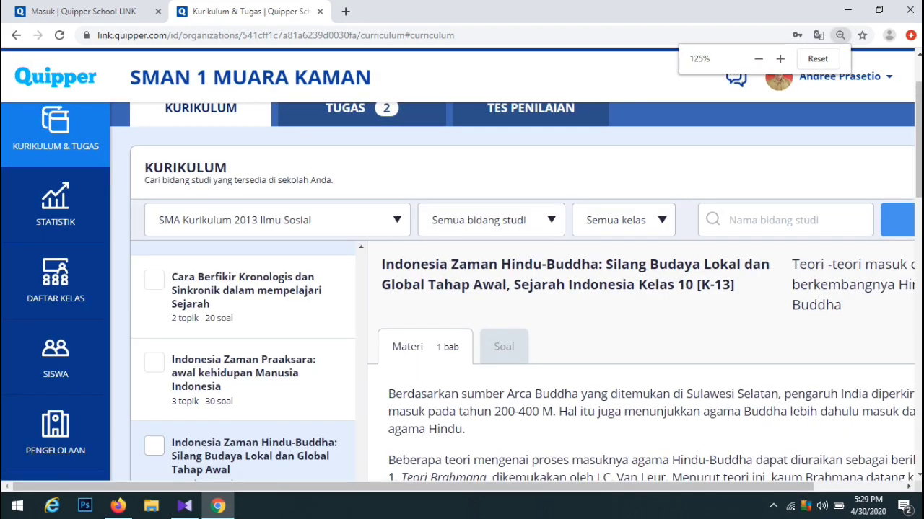
pyautogui.scroll(-10, 516, 288)
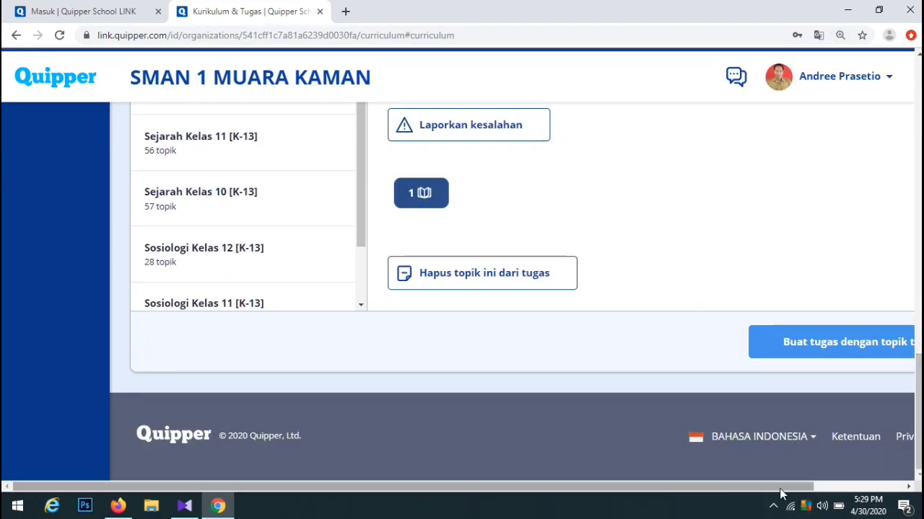
pyautogui.moveTo(779, 493); pyautogui.dragTo(839, 495)
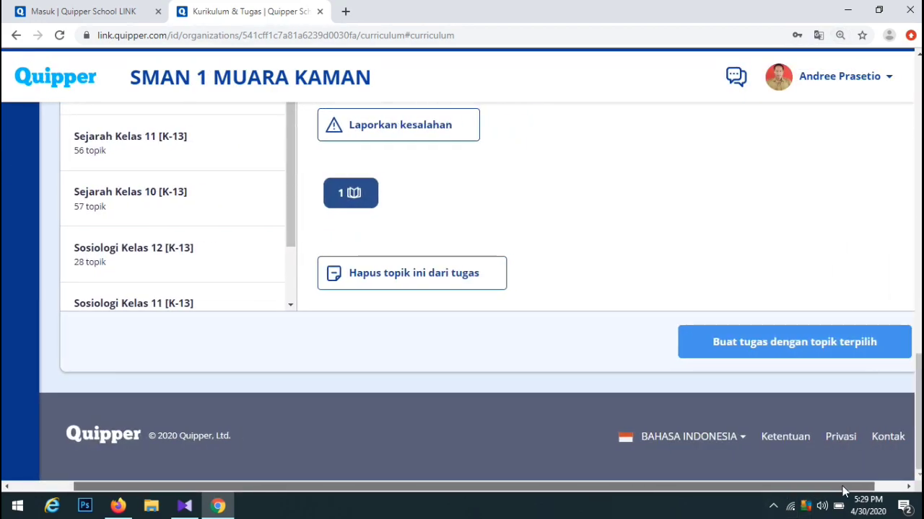
pyautogui.click(814, 348)
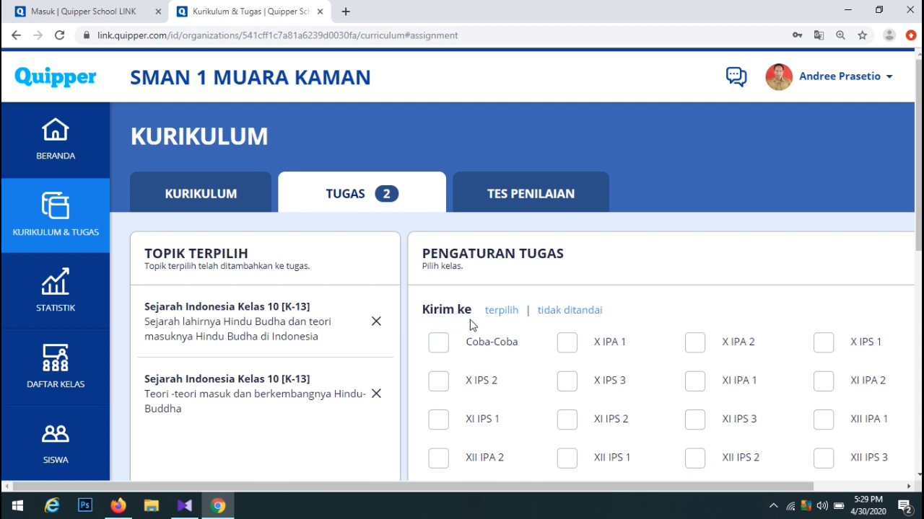
# Choose the Coba-Coba class as the recipient of the assignment
pyautogui.moveTo(919, 238); pyautogui.dragTo(919, 282)
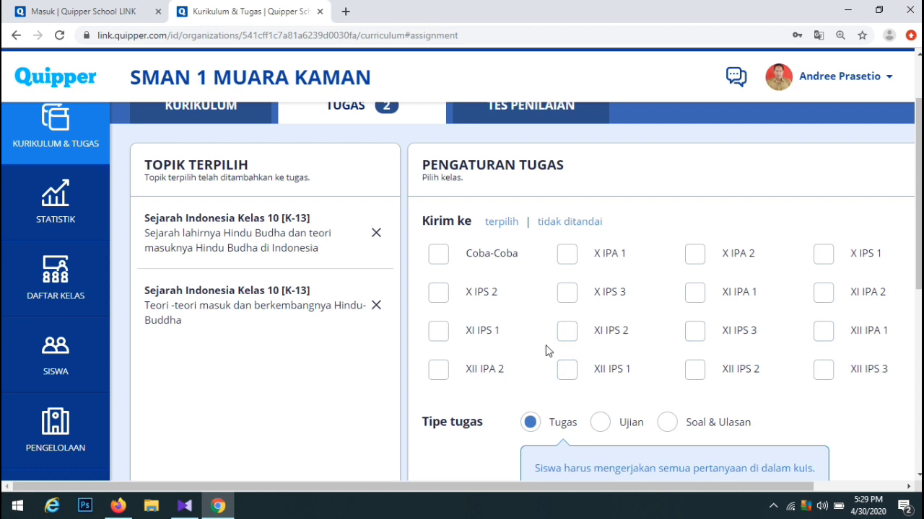
pyautogui.click(440, 256)
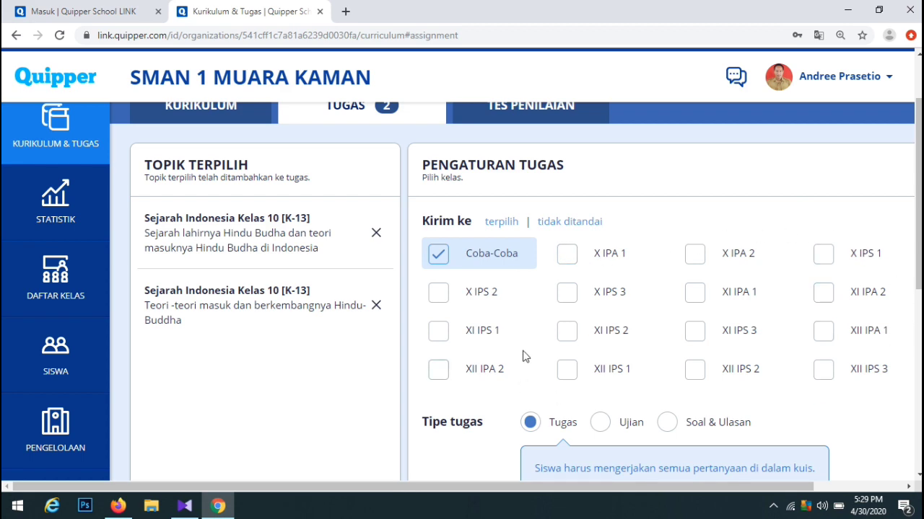
# Try the Ujian assignment type to see its options and switch the type back to Tugas
pyautogui.moveTo(919, 233); pyautogui.dragTo(919, 268)
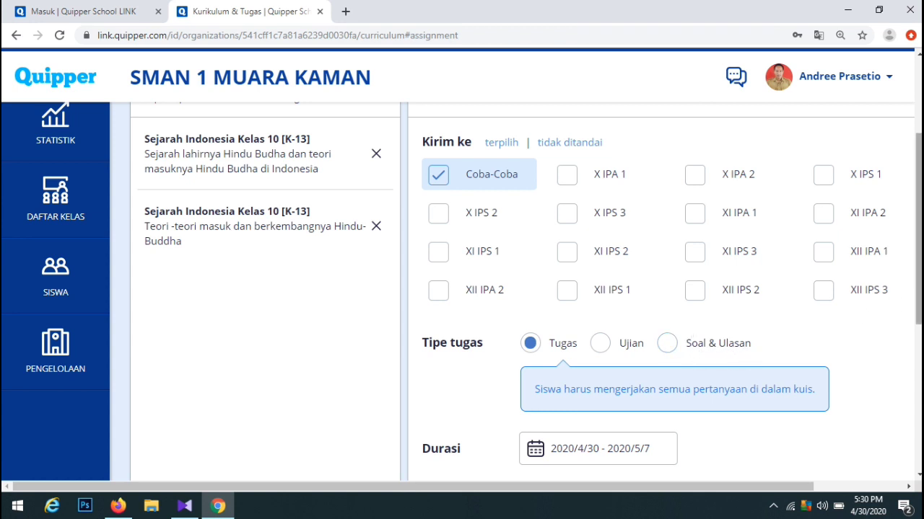
pyautogui.scroll(-1, 918, 231)
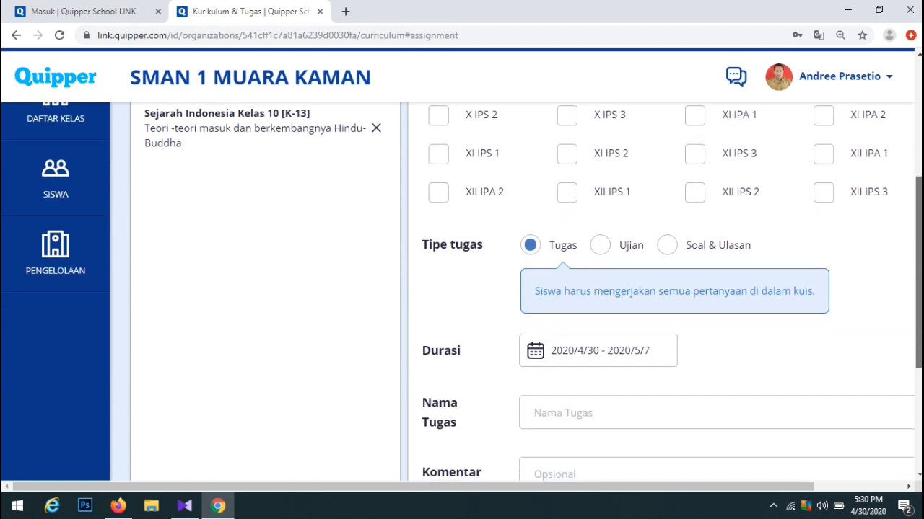
pyautogui.scroll(1, 809, 358)
pyautogui.scroll(-1, 810, 358)
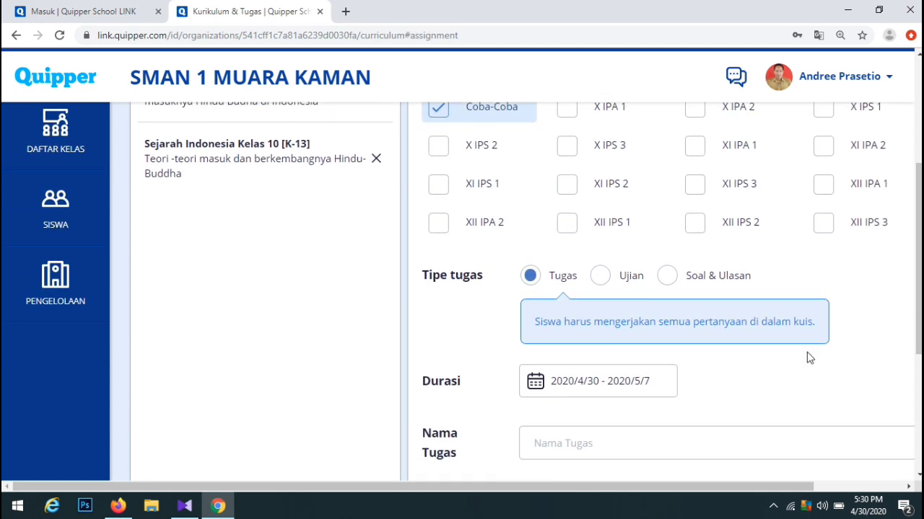
pyautogui.click(600, 275)
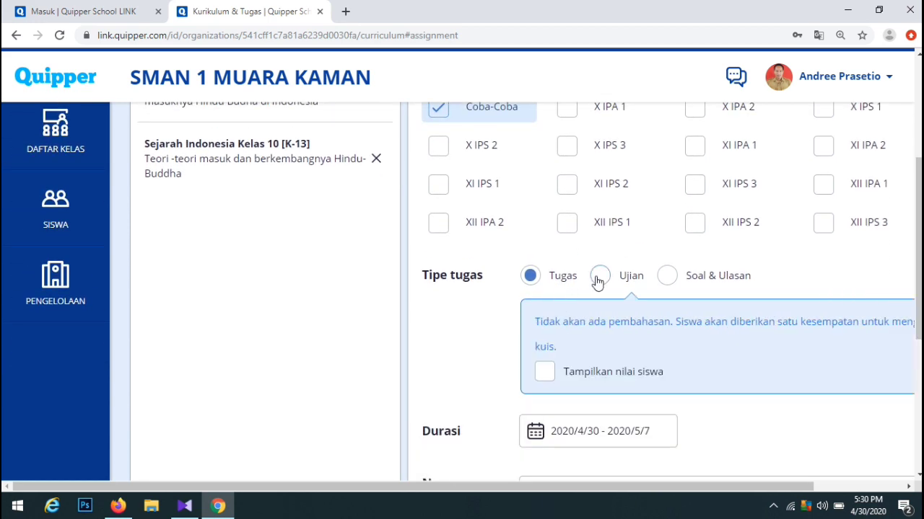
pyautogui.click(533, 277)
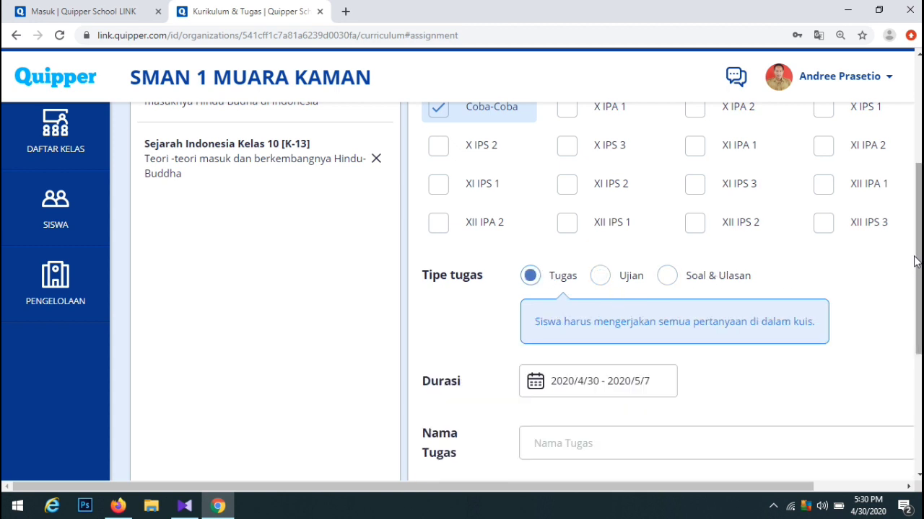
# View the available duration choices for the assignment and close them
pyautogui.moveTo(917, 251); pyautogui.dragTo(918, 272)
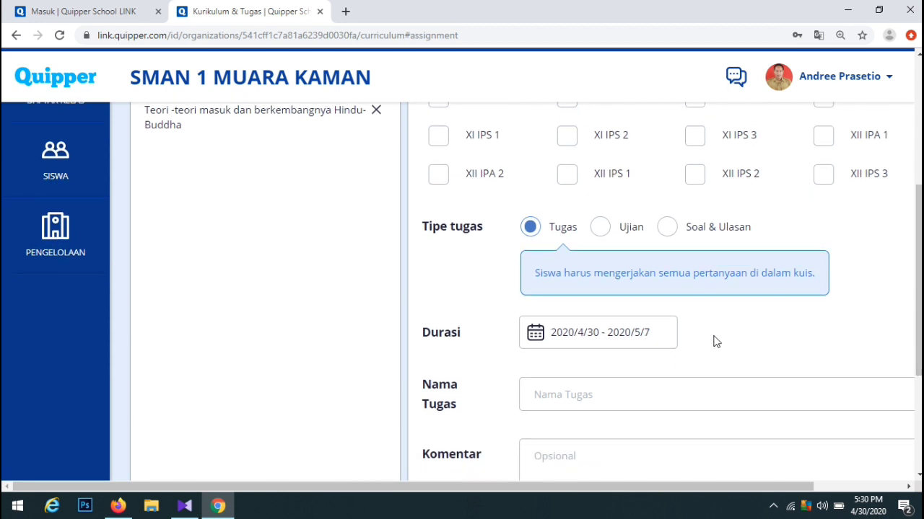
pyautogui.click(621, 337)
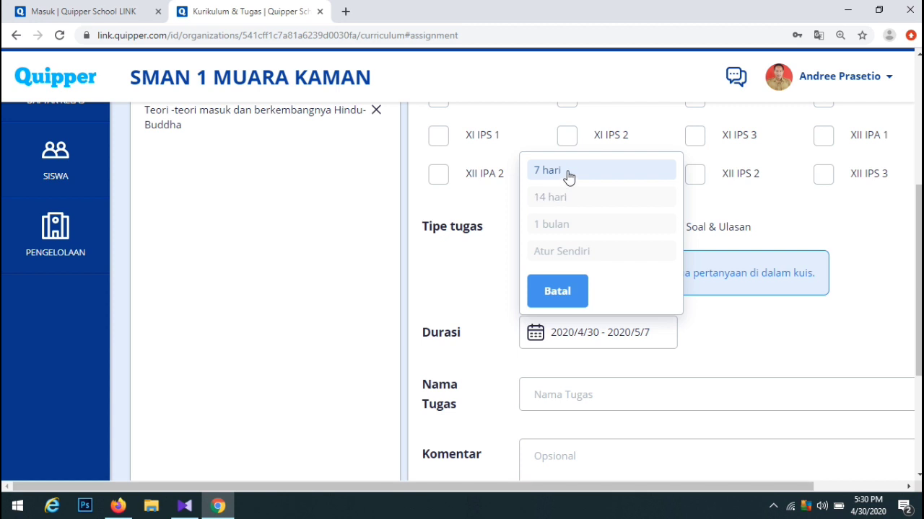
pyautogui.click(690, 340)
# Name the assignment "Sejarah Indonesia Pekan ke 5" and add the comment "Kerjakan sesuai dengan waktu yang diberikan"
pyautogui.click(538, 398)
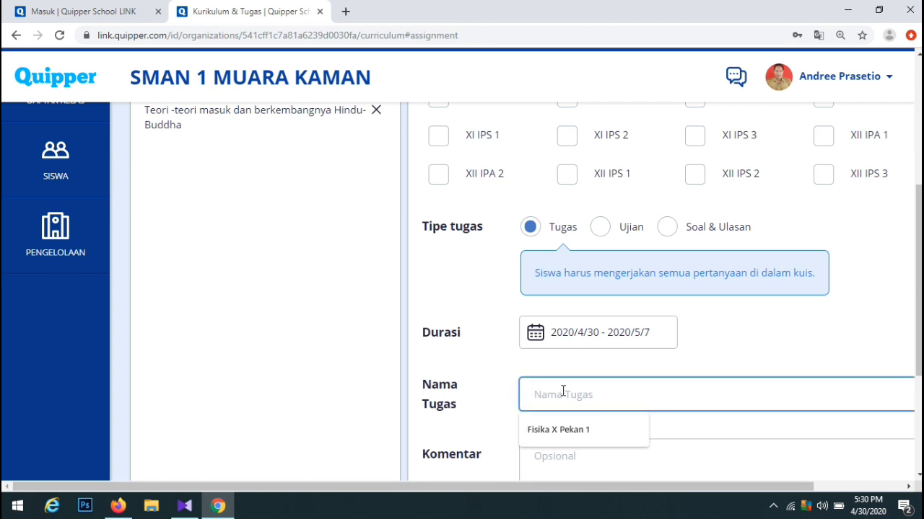
pyautogui.write('Sejarah Indonesia Pekan ke 5')
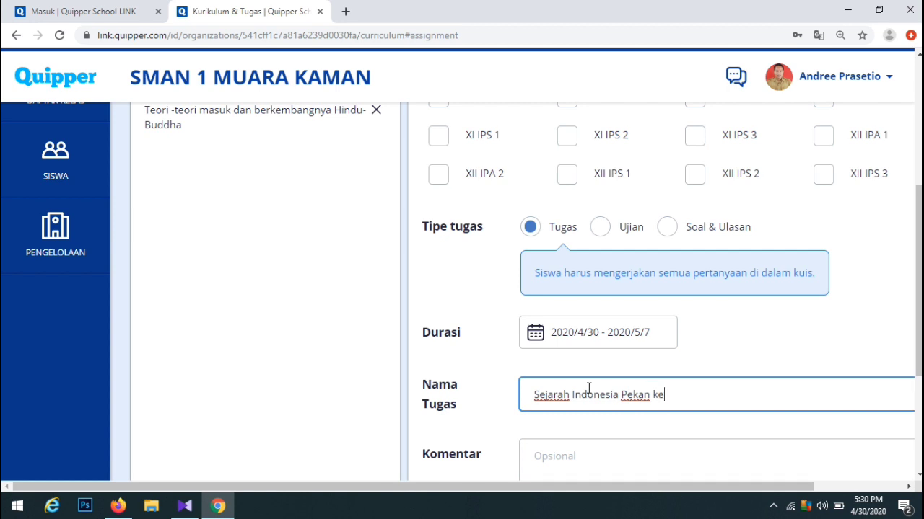
pyautogui.click(572, 456)
pyautogui.moveTo(918, 257); pyautogui.dragTo(914, 291)
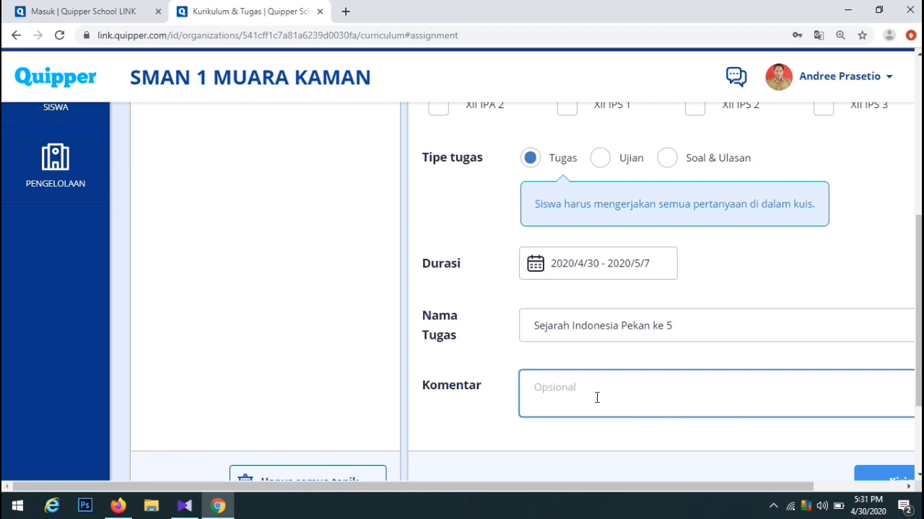
pyautogui.write('Kerjakan sesuai dengan waktu yang diberikan')
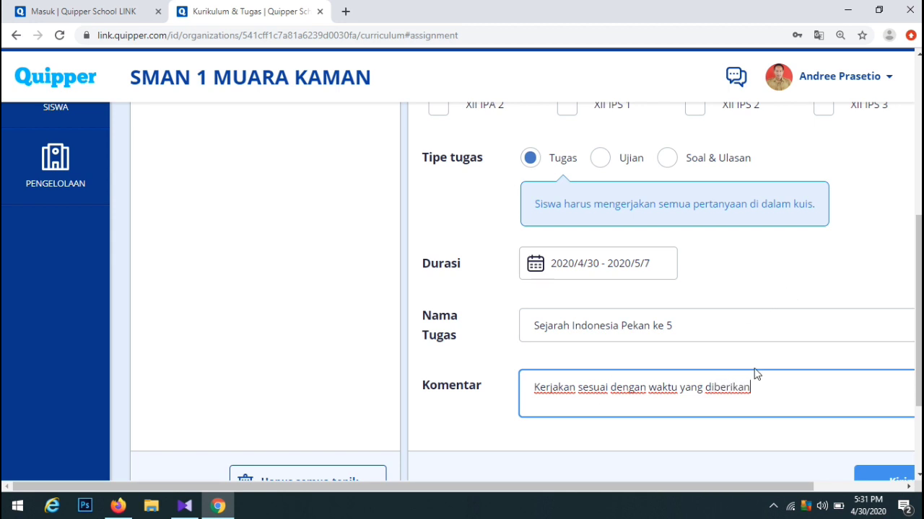
# Send the assignment to the class and go to the dashboard
pyautogui.moveTo(767, 490); pyautogui.dragTo(814, 491)
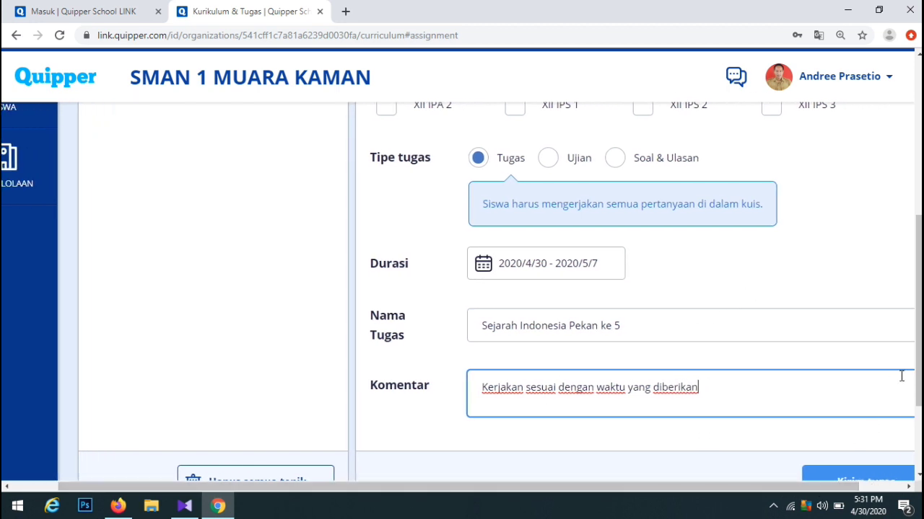
pyautogui.scroll(-1, 916, 357)
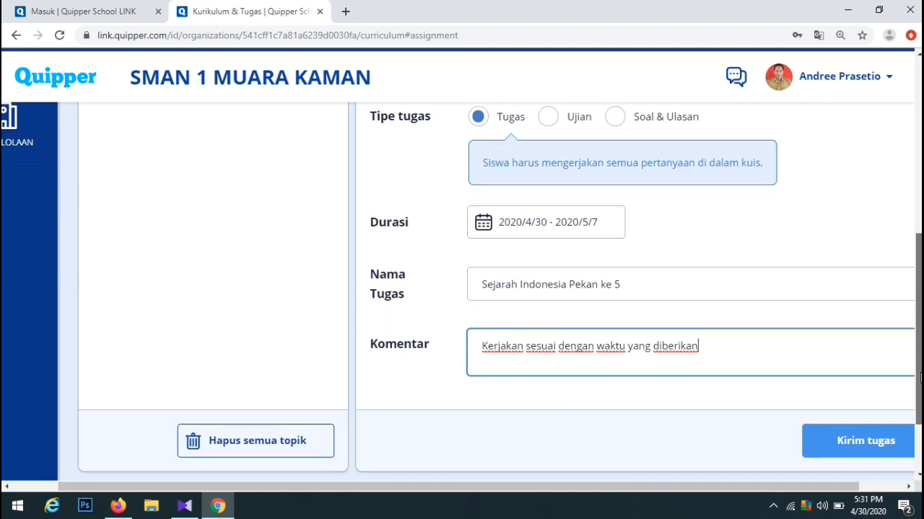
pyautogui.click(837, 440)
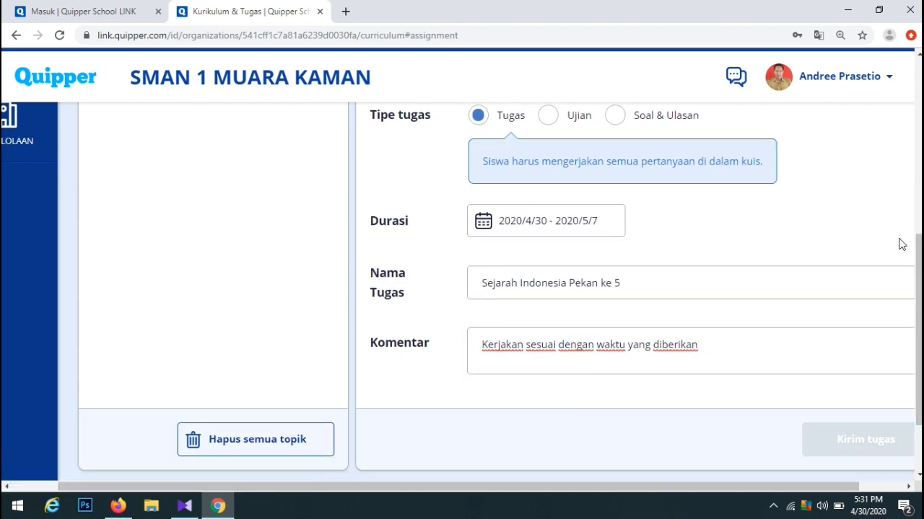
pyautogui.moveTo(919, 278); pyautogui.dragTo(919, 224)
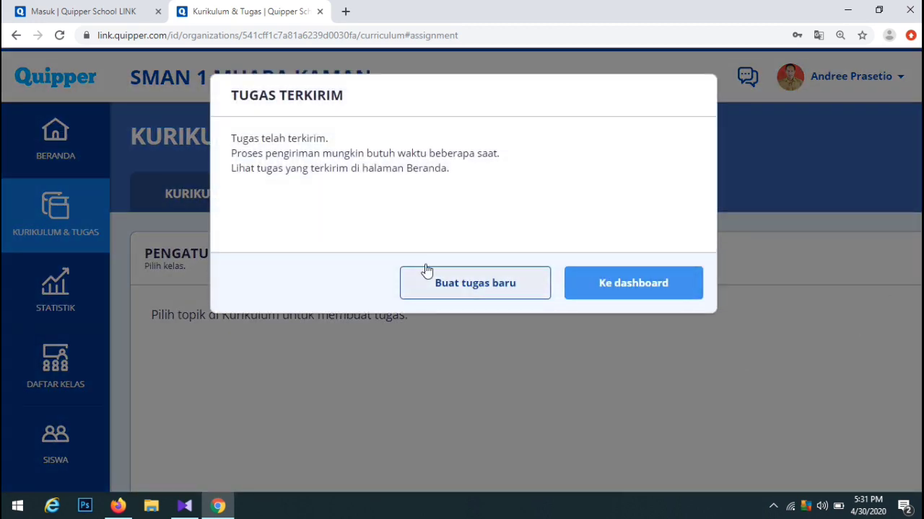
pyautogui.click(617, 290)
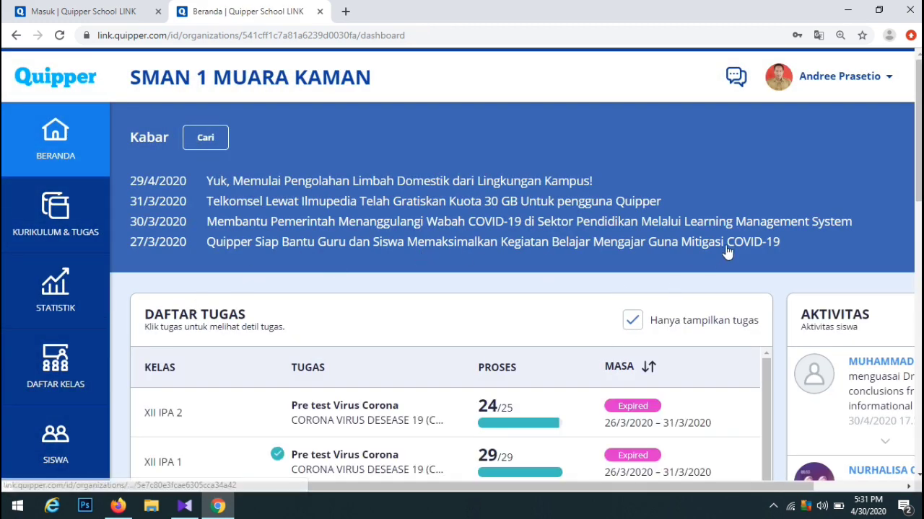
# Reverse the sort order of the dashboard's assignment list by period (Masa)
pyautogui.scroll(-2, 915, 298)
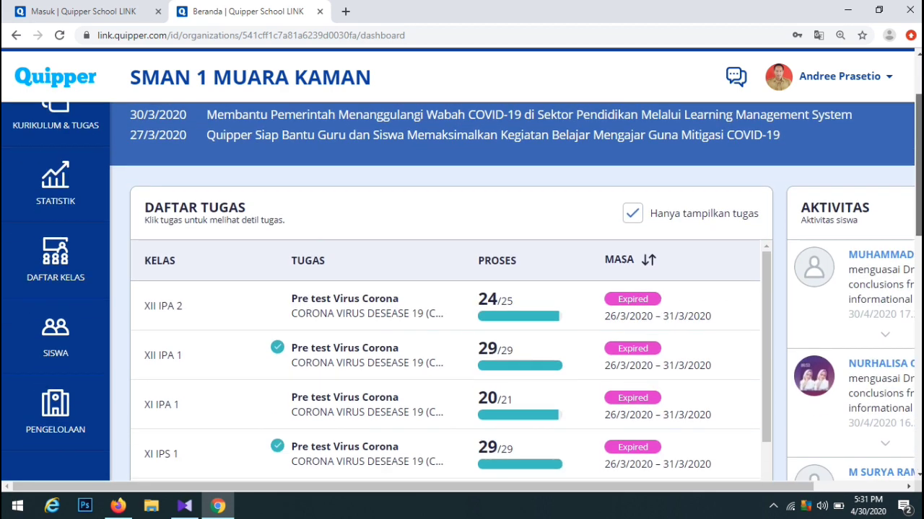
pyautogui.scroll(-3, 919, 287)
pyautogui.scroll(1, 919, 288)
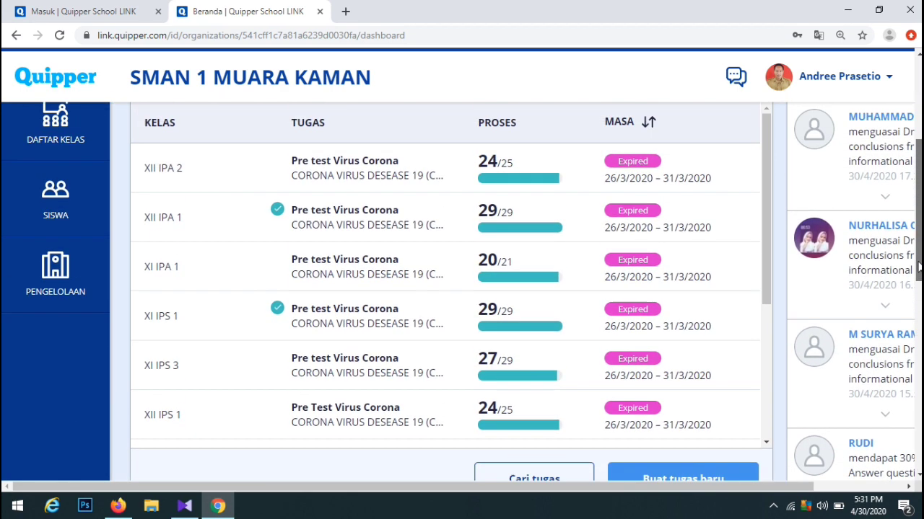
pyautogui.click(639, 148)
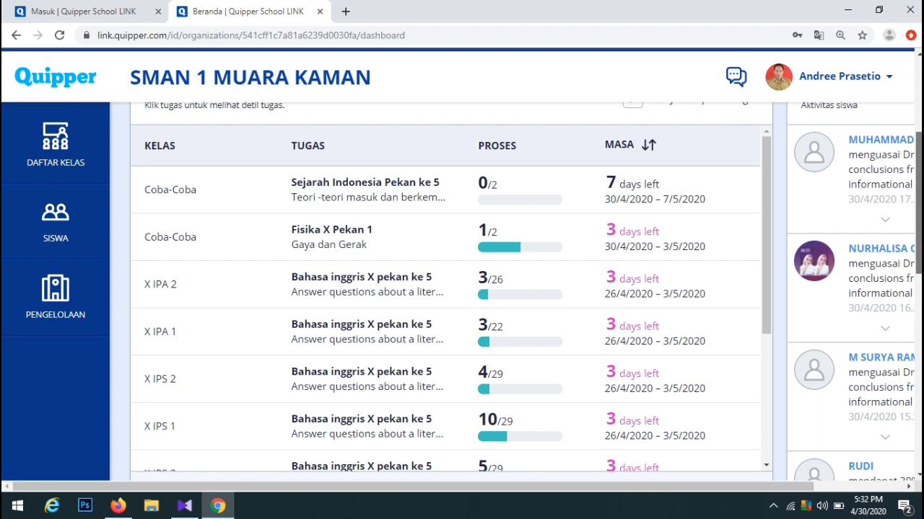
# Return to the curriculum page and set the curriculum category to SMA Kurikulum 2006 Ilmu Bahasa
pyautogui.moveTo(919, 195); pyautogui.dragTo(919, 148)
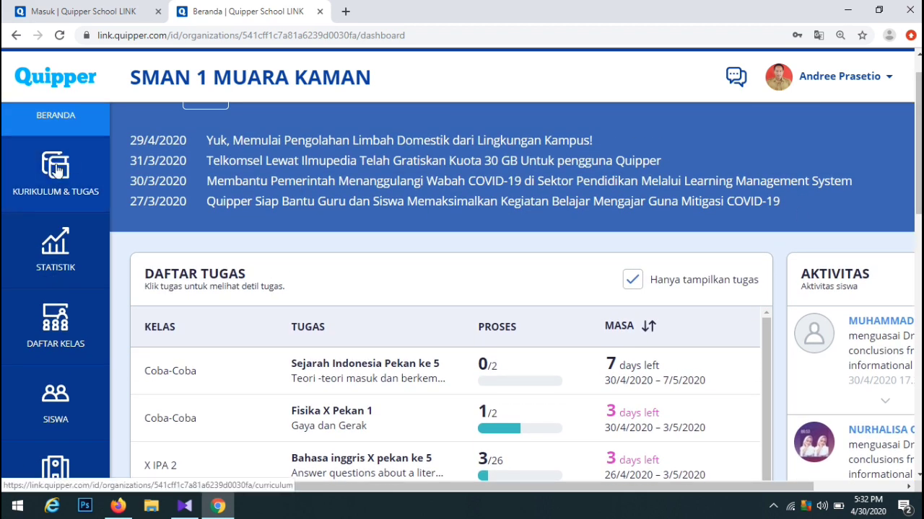
pyautogui.click(57, 169)
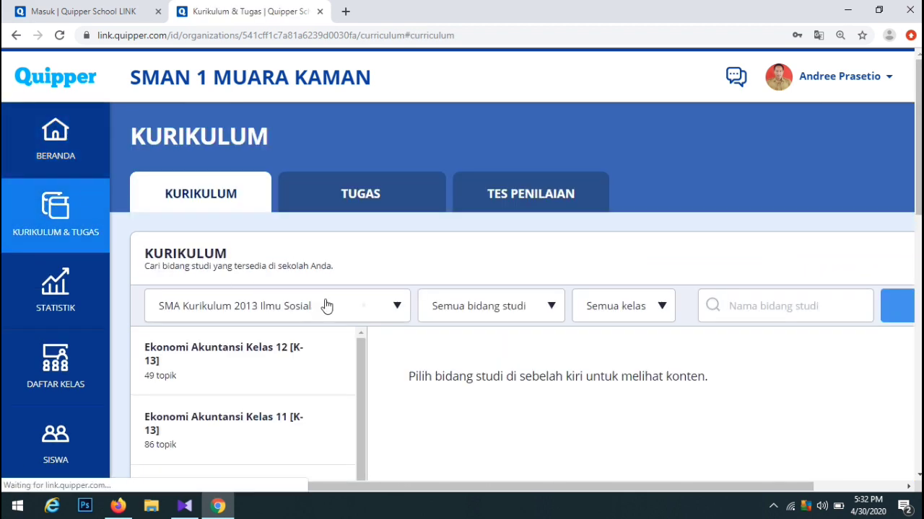
pyautogui.click(396, 313)
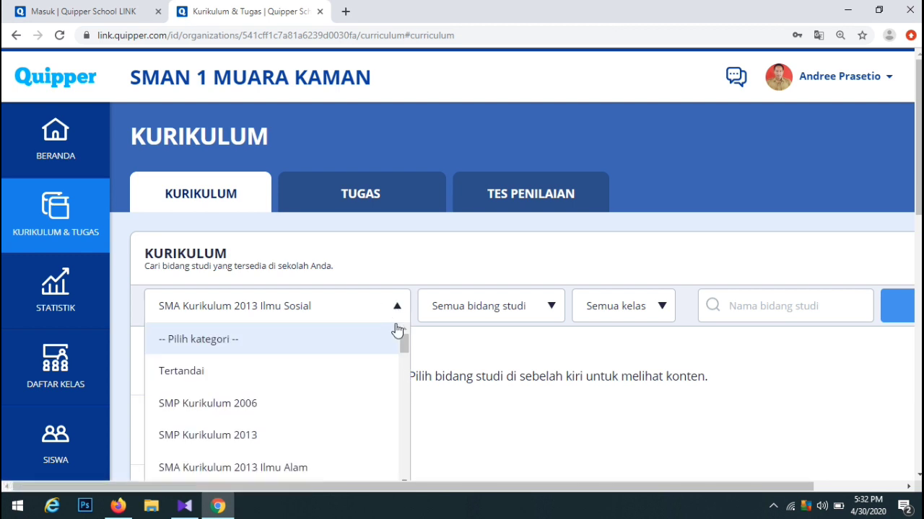
pyautogui.moveTo(404, 346); pyautogui.dragTo(407, 371)
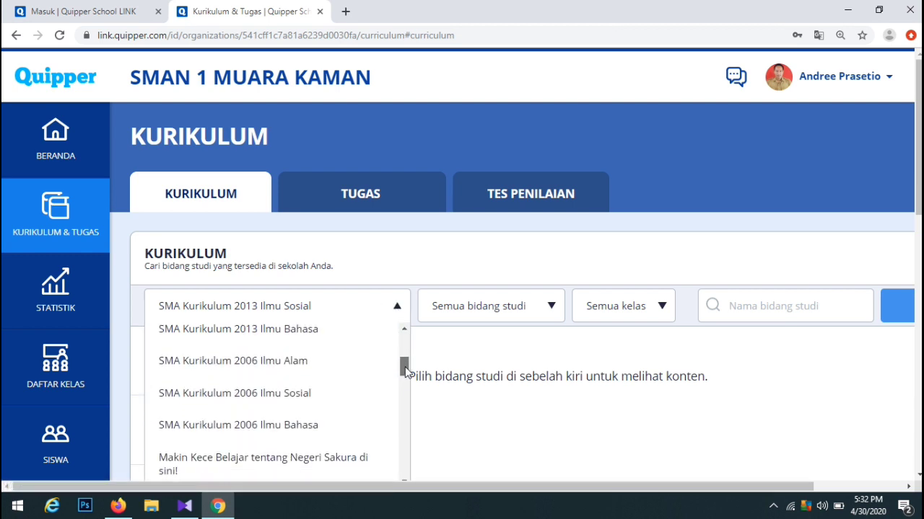
pyautogui.click(274, 427)
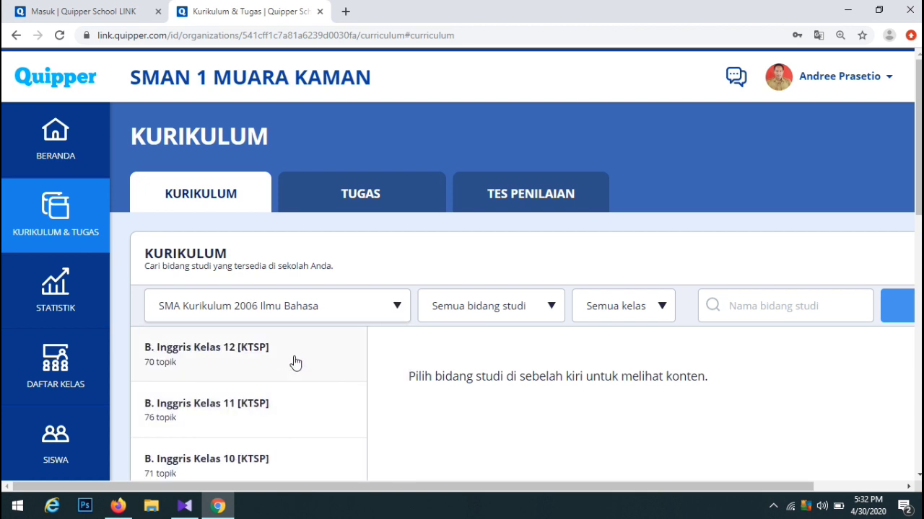
# Change the curriculum category to SMA Kurikulum 2013 Ilmu Bahasa
pyautogui.click(399, 312)
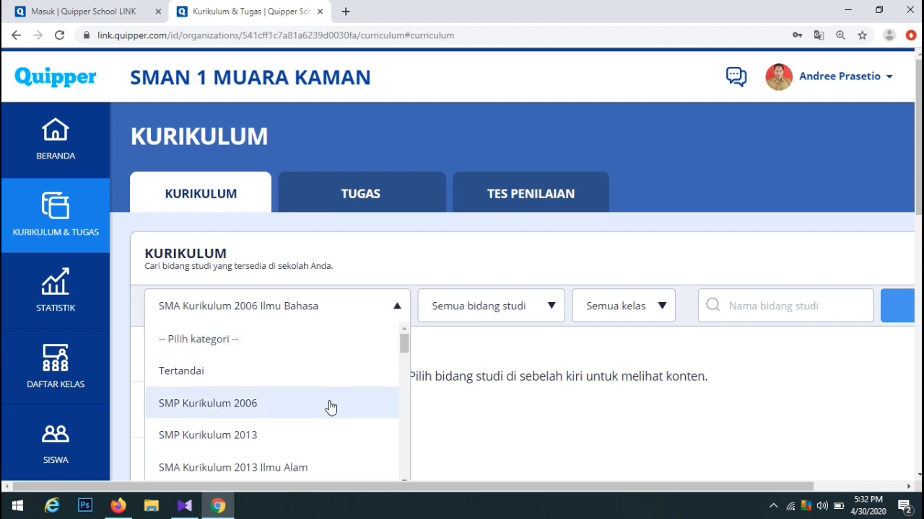
pyautogui.moveTo(405, 349); pyautogui.dragTo(404, 358)
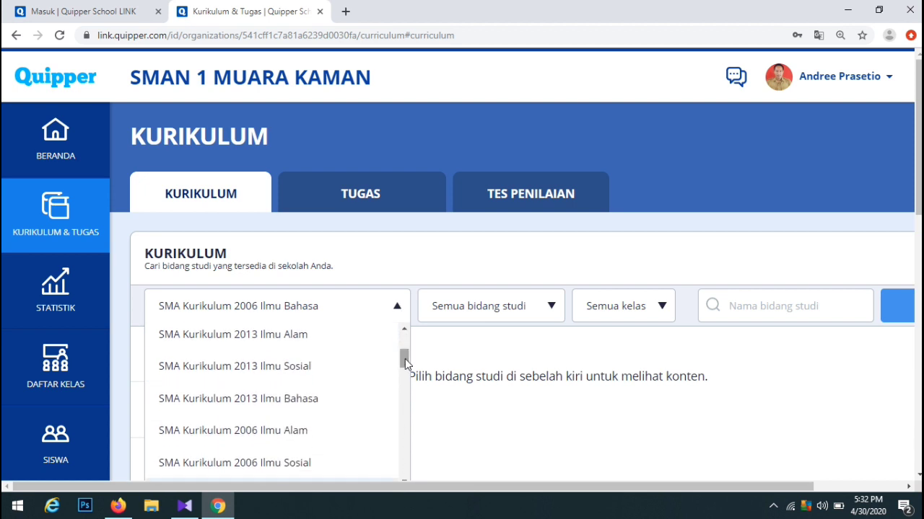
pyautogui.click(287, 401)
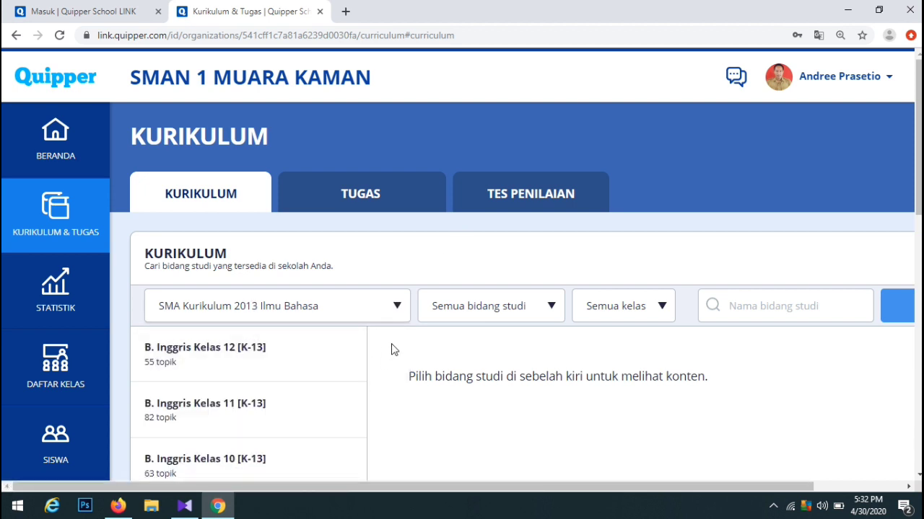
# Open the subject B. Indonesia Kelas 10 [K-13] and expand its Anekdot module to list the topics
pyautogui.scroll(-4, 913, 210)
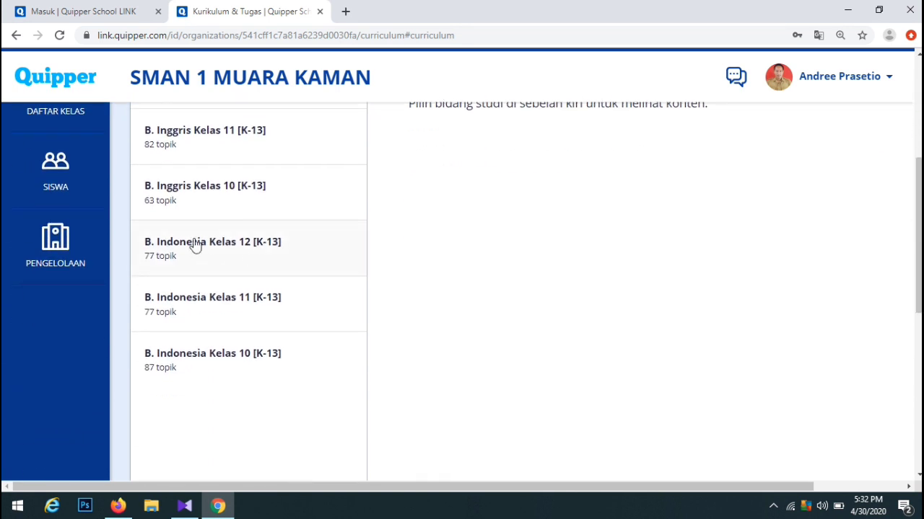
pyautogui.click(209, 362)
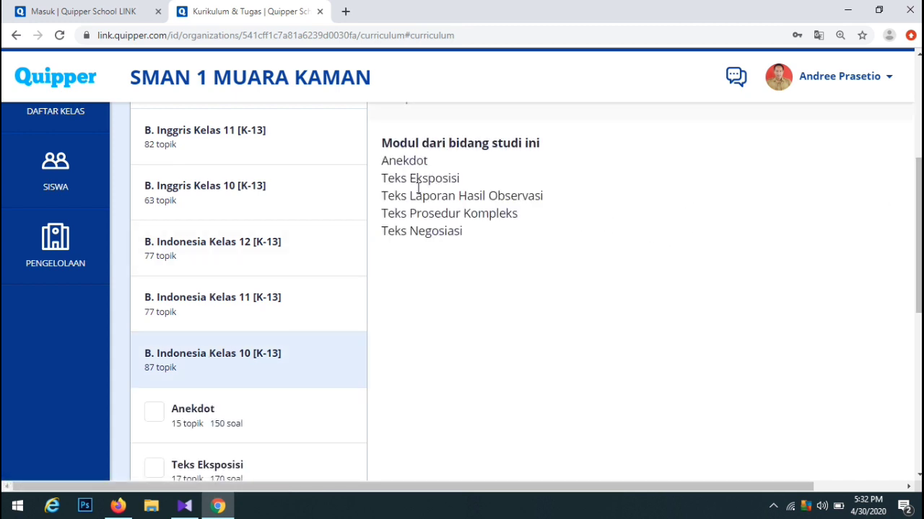
pyautogui.moveTo(914, 239); pyautogui.dragTo(914, 267)
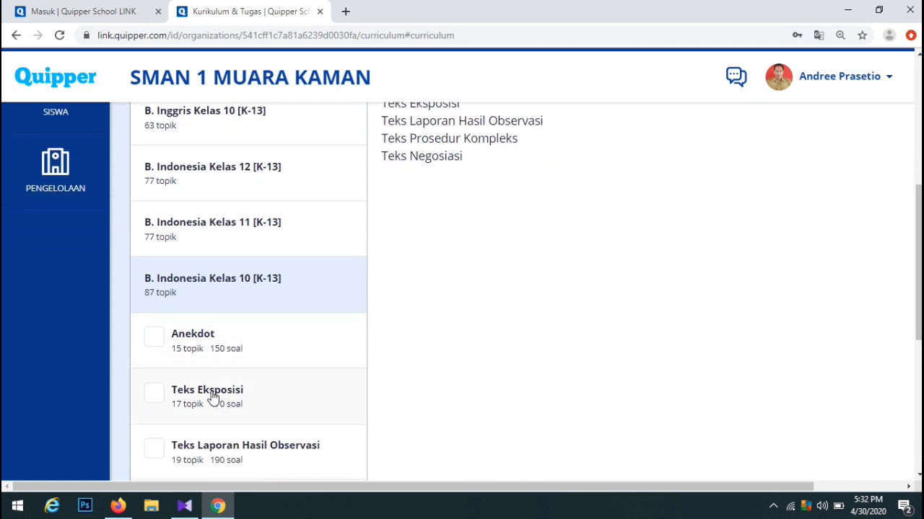
pyautogui.click(196, 342)
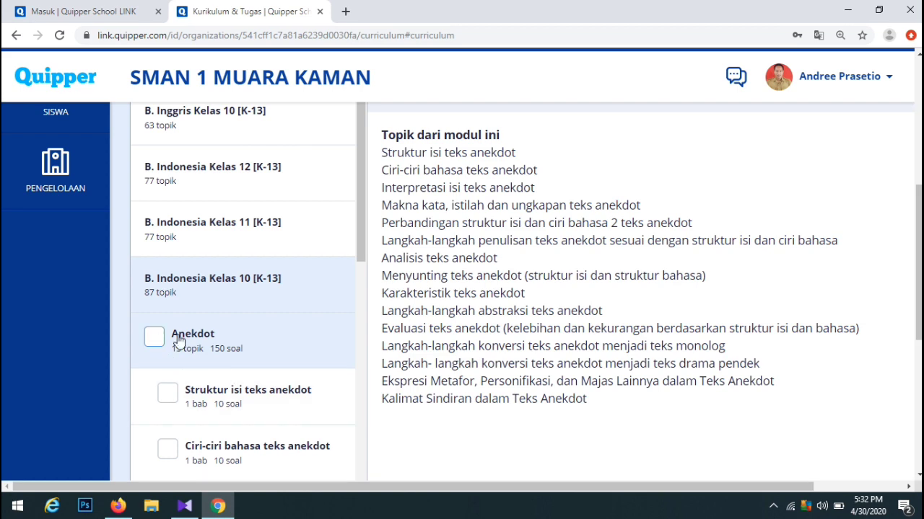
pyautogui.moveTo(916, 199); pyautogui.dragTo(916, 261)
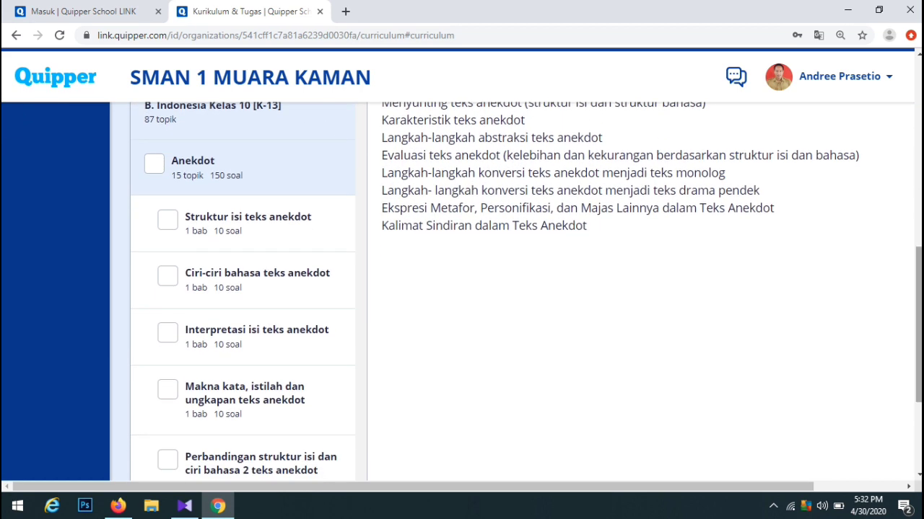
# Select only the topic Struktur isi teks anekdot in the Anekdot module and create an assignment from it
pyautogui.click(158, 167)
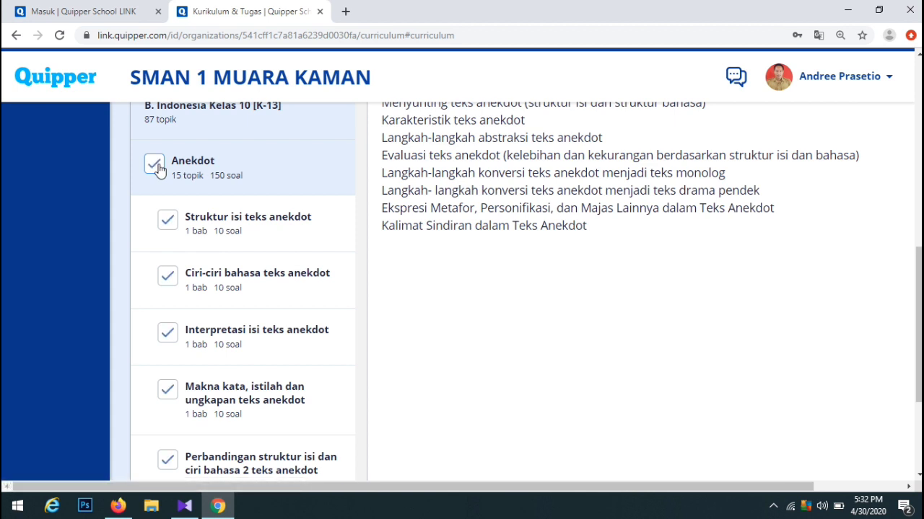
pyautogui.click(158, 167)
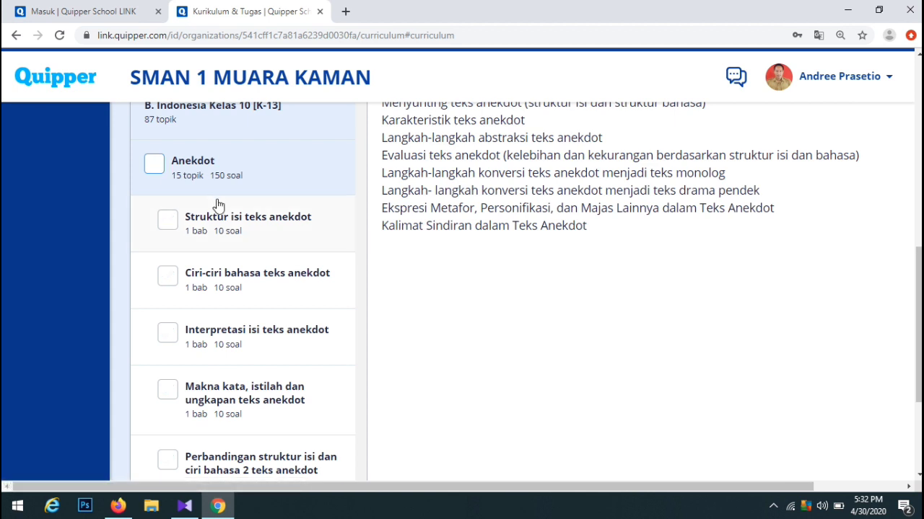
pyautogui.click(169, 224)
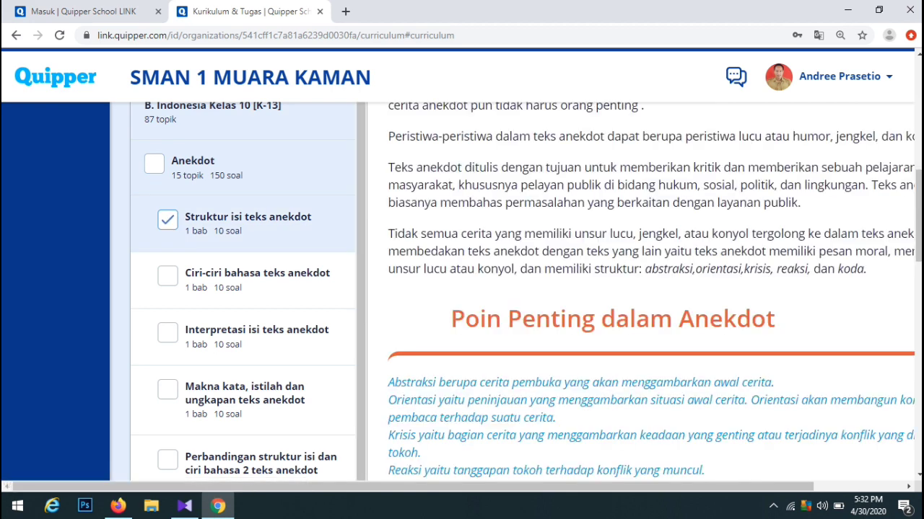
pyautogui.scroll(-3, 898, 274)
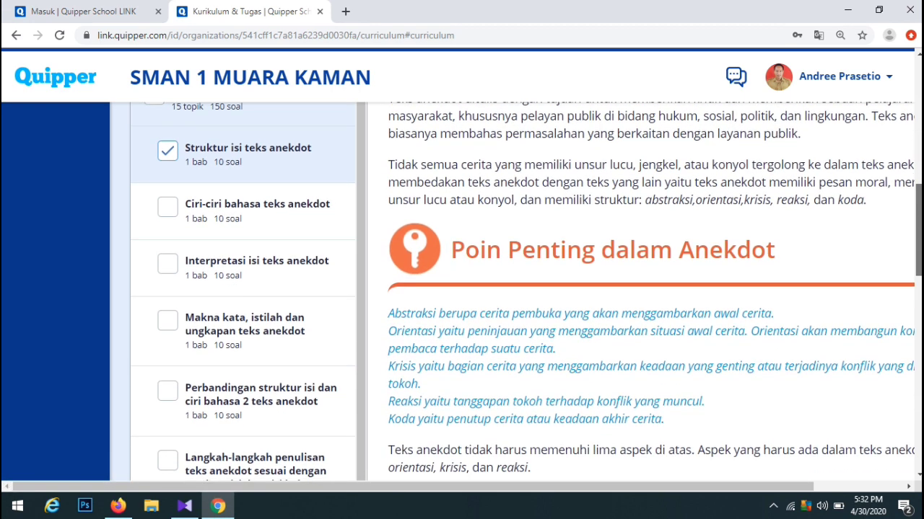
pyautogui.scroll(-2, 526, 289)
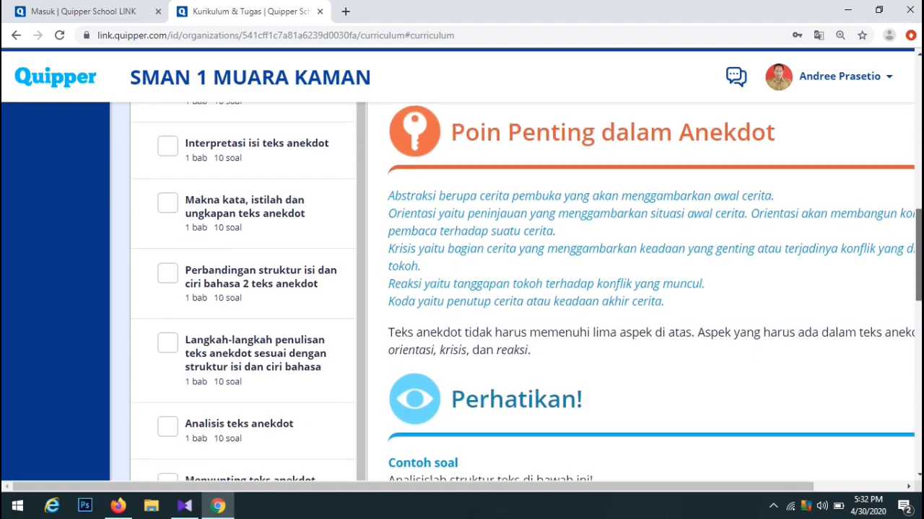
pyautogui.moveTo(916, 269); pyautogui.dragTo(916, 433)
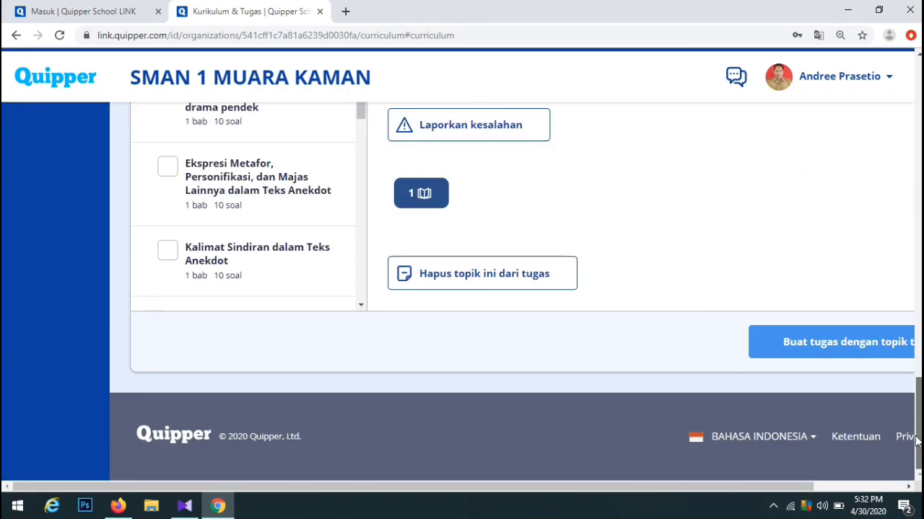
pyautogui.click(801, 345)
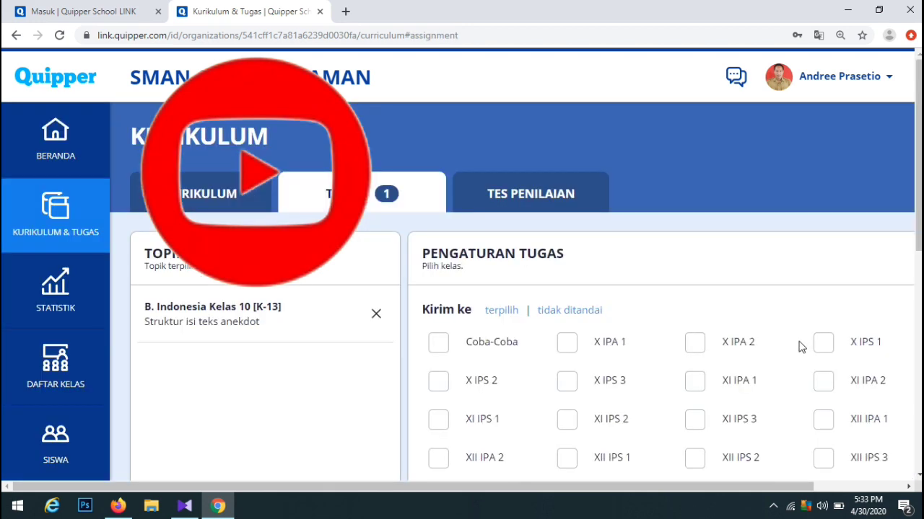
# Assign the task to the class Coba-Coba and set the assignment type to Soal & Ulasan
pyautogui.click(439, 343)
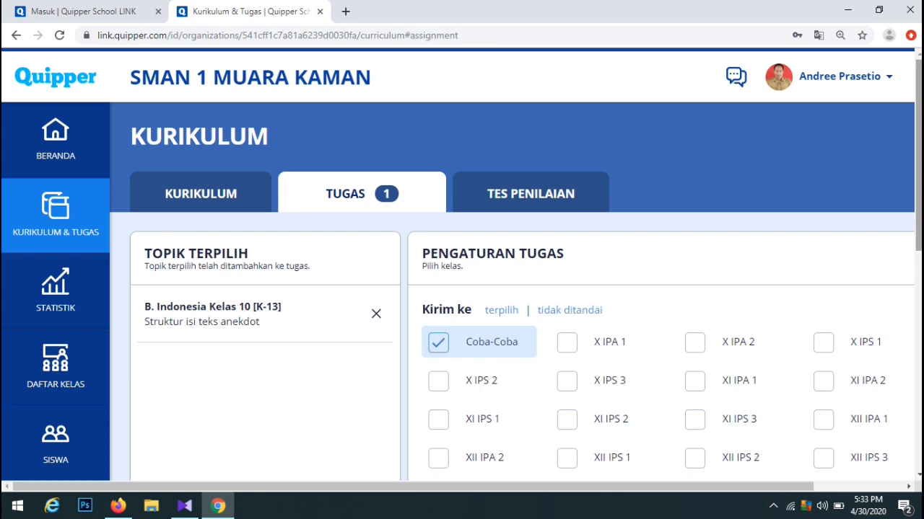
pyautogui.scroll(-5, 627, 264)
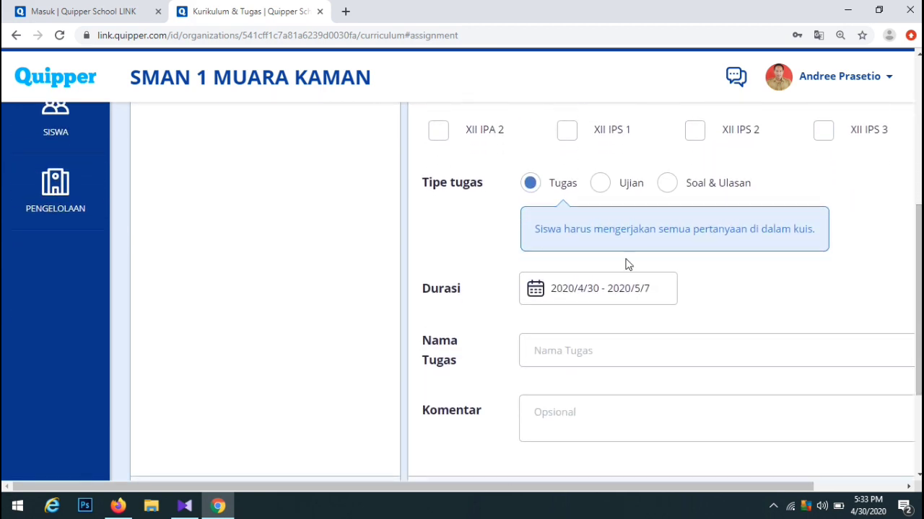
pyautogui.click(668, 184)
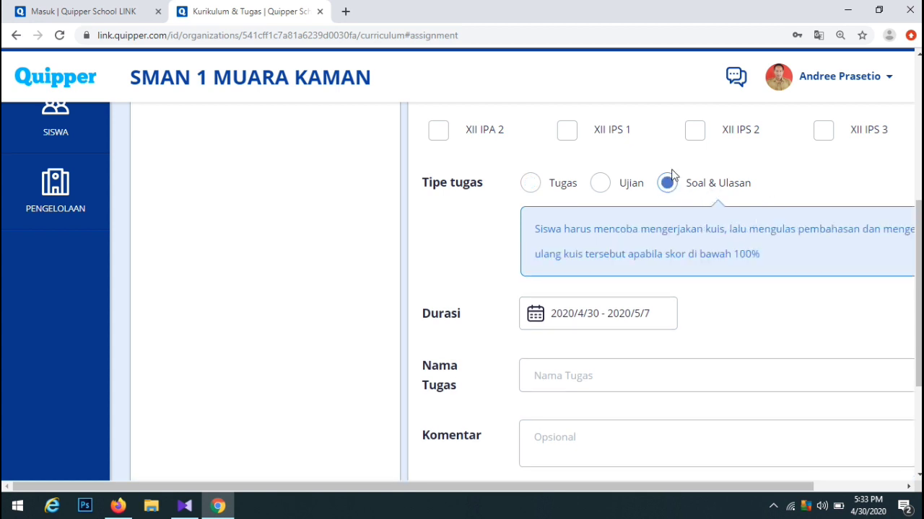
pyautogui.click(620, 318)
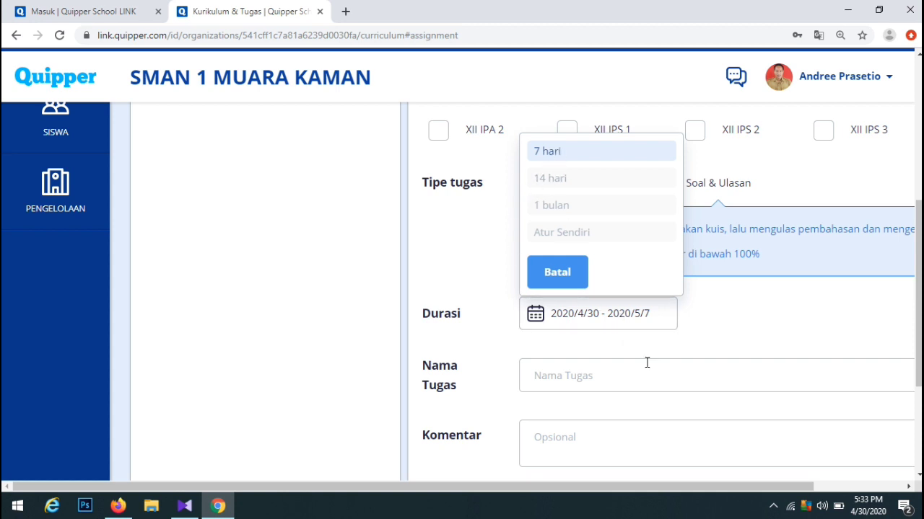
pyautogui.click(739, 305)
# Name the assignment "Bahasa Indonesia Pekan ke 6" and add the comment "Kerjakan dengan penuh tanggung jawab"
pyautogui.click(547, 380)
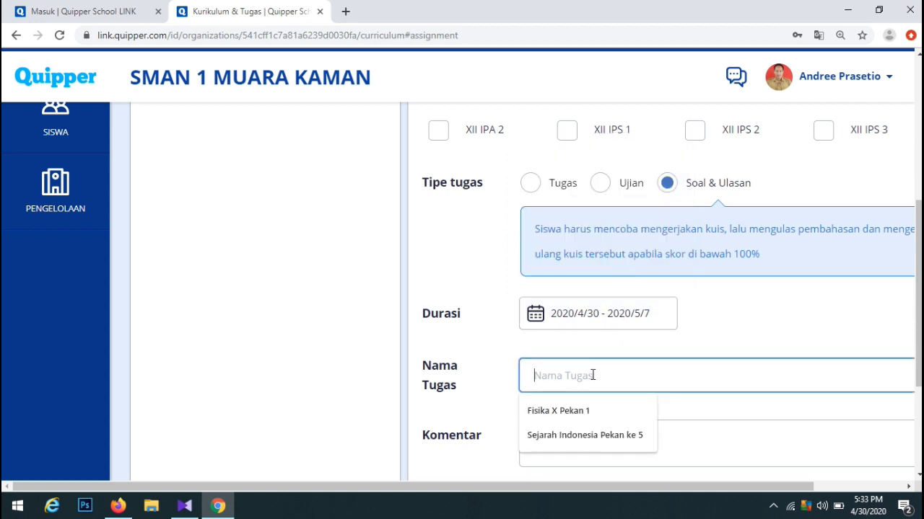
pyautogui.write('Bahasa Indonesia Pekan ke 6')
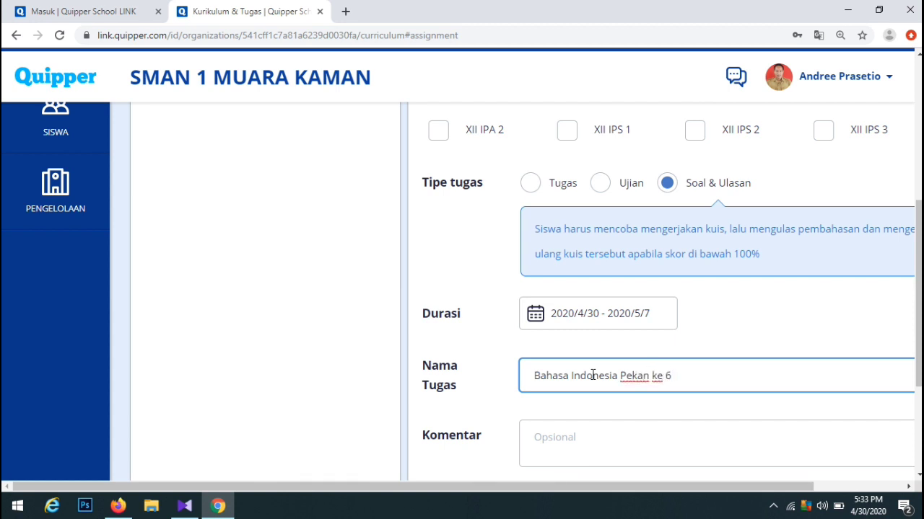
pyautogui.click(581, 437)
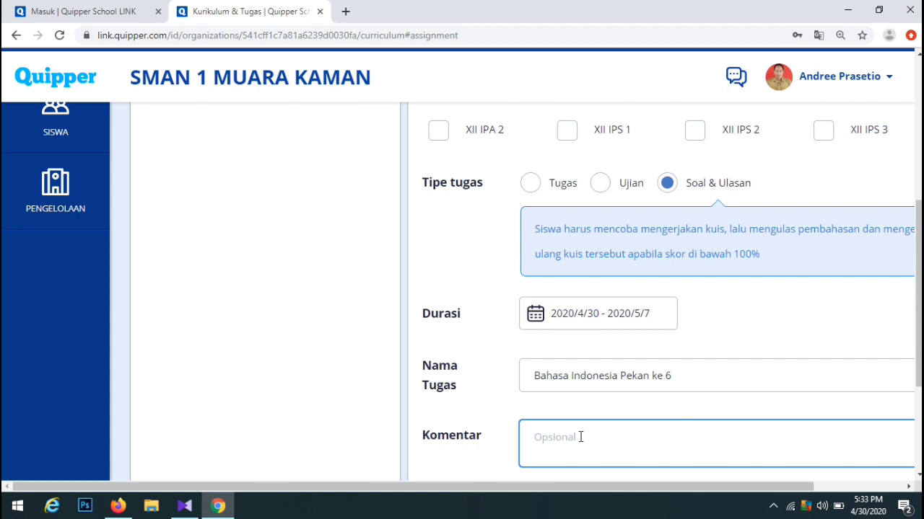
pyautogui.write('Kerjakan dengan ')
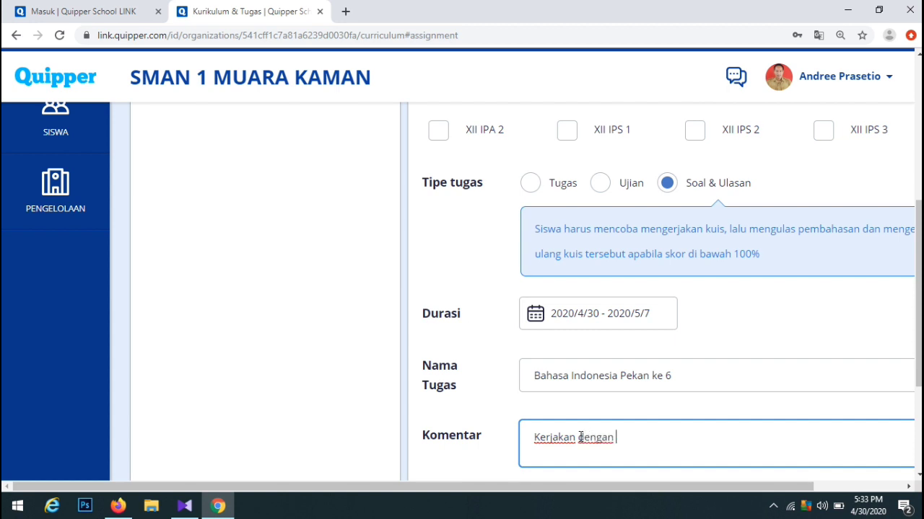
pyautogui.write('penuh tangg')
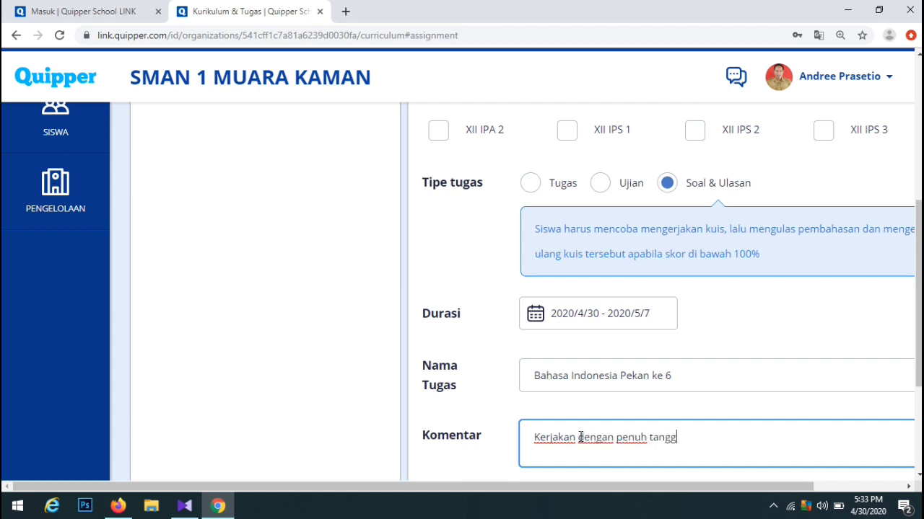
pyautogui.write('ung jawab')
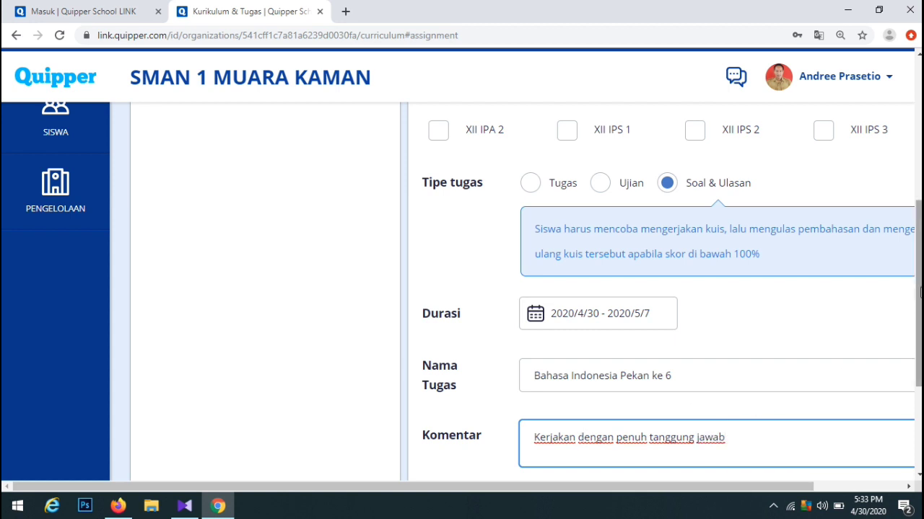
# Send the Bahasa Indonesia assignment to the selected class and go to the dashboard
pyautogui.moveTo(921, 292); pyautogui.dragTo(920, 335)
pyautogui.moveTo(784, 487); pyautogui.dragTo(859, 487)
pyautogui.click(818, 432)
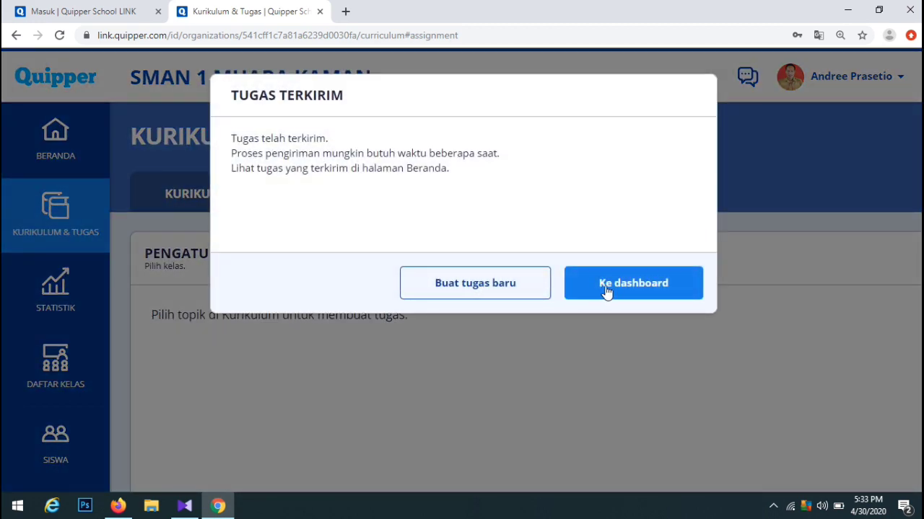
pyautogui.click(601, 295)
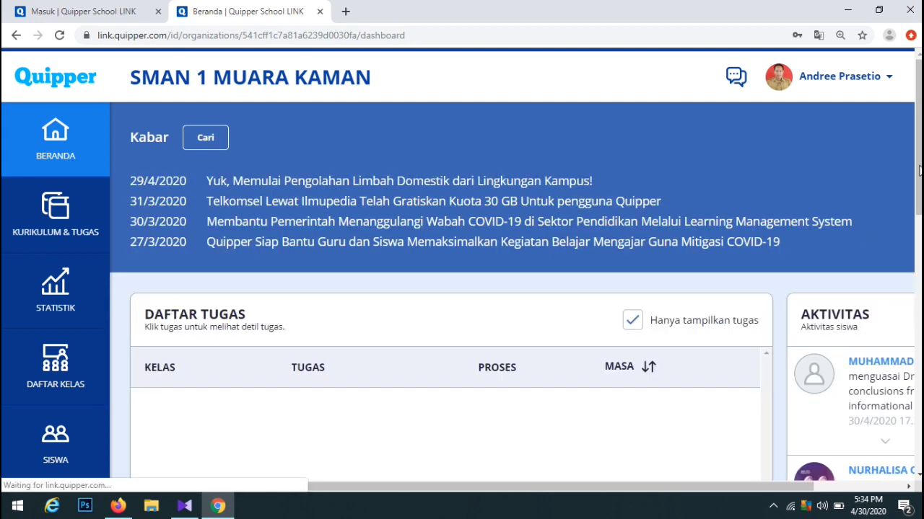
# Reverse the period (Masa) sort order of the dashboard's assignment list to check the Bahasa Indonesia assignment
pyautogui.scroll(-2, 206, 297)
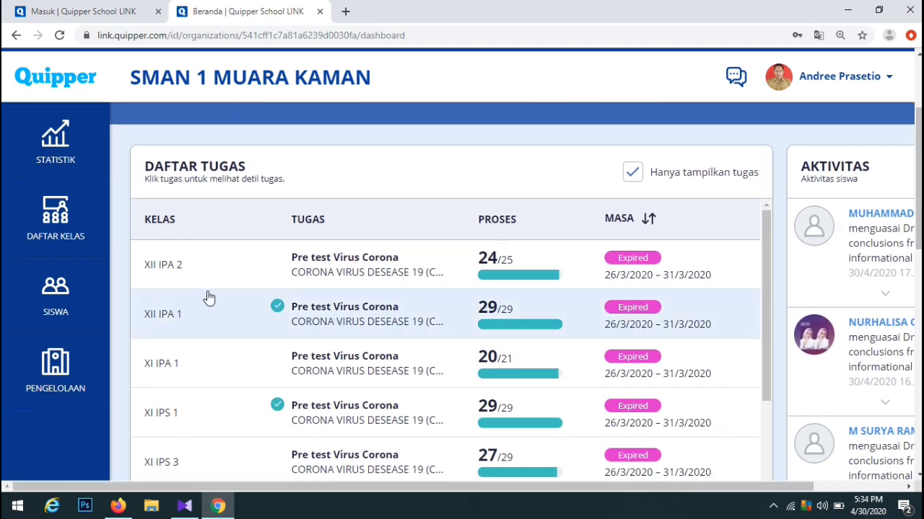
pyautogui.click(625, 219)
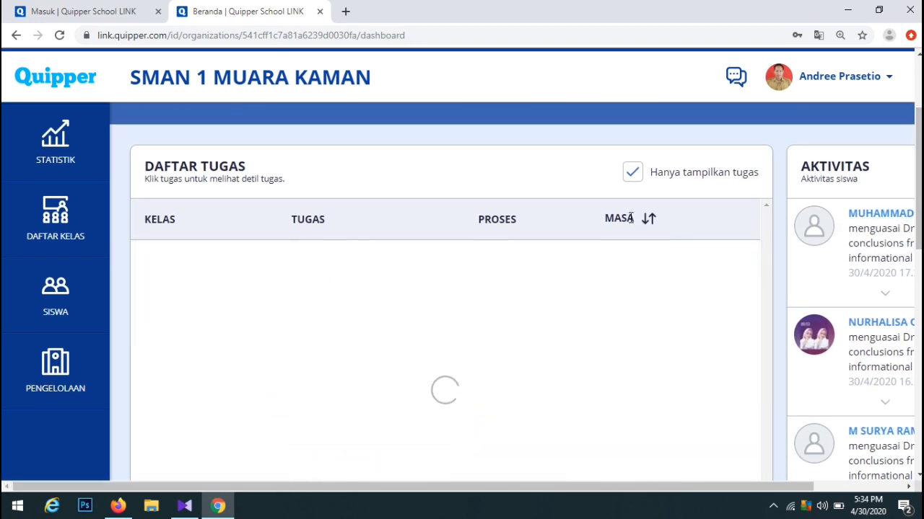